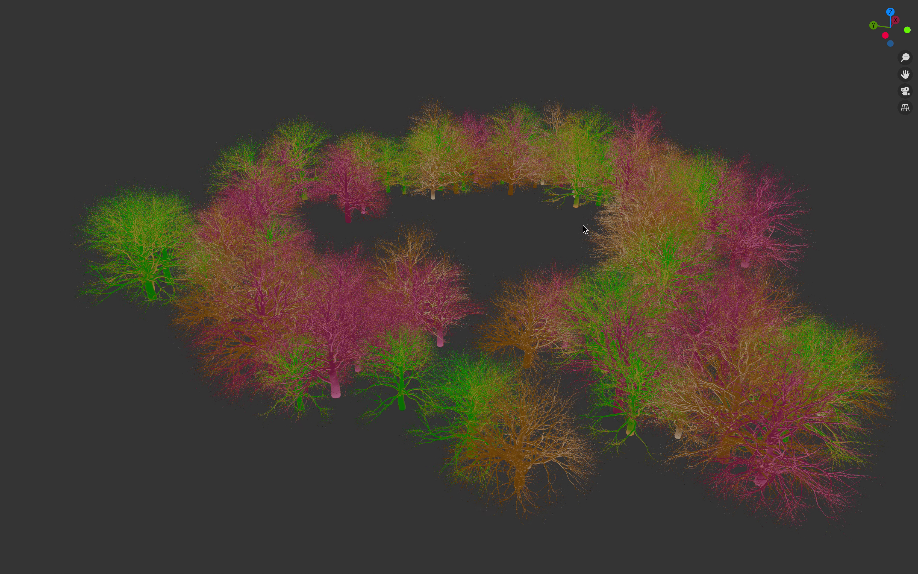
Step: Restore the full interface around the maximized tree scene and switch the viewport to solid shading
{"action": "middle_click_drag", "start_coordinate": [584, 230], "coordinate": [545, 229]}
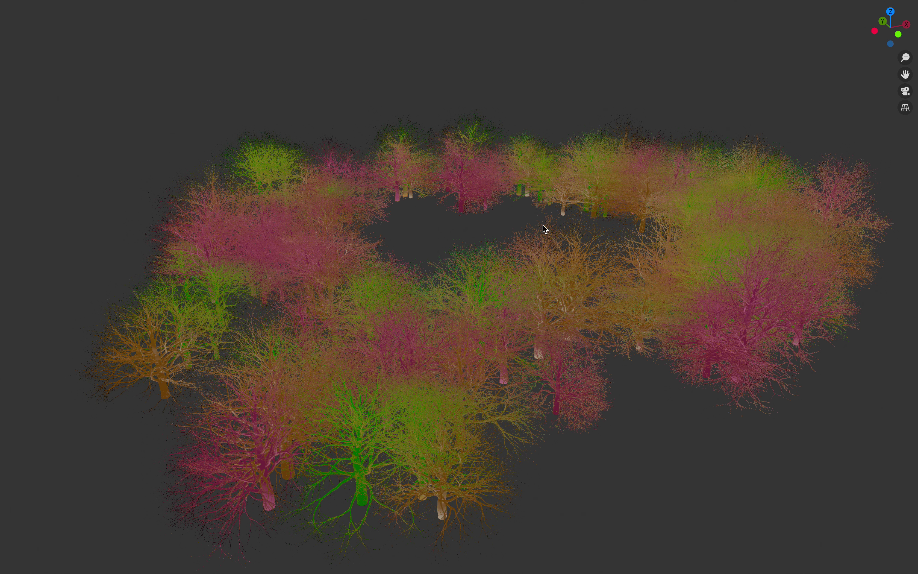
{"action": "middle_click_drag", "start_coordinate": [543, 225], "coordinate": [563, 232]}
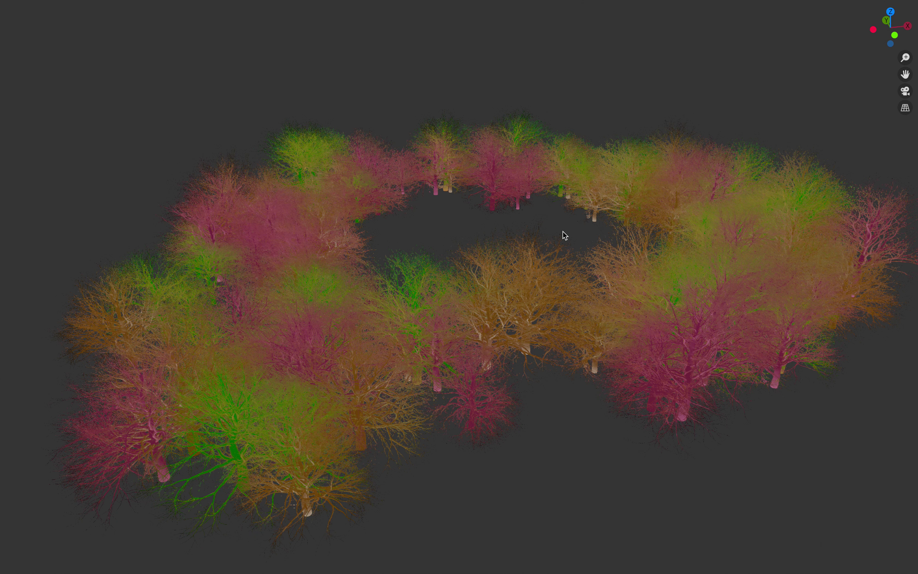
{"action": "scroll", "coordinate": [563, 232], "scroll_direction": "right", "scroll_amount": 5}
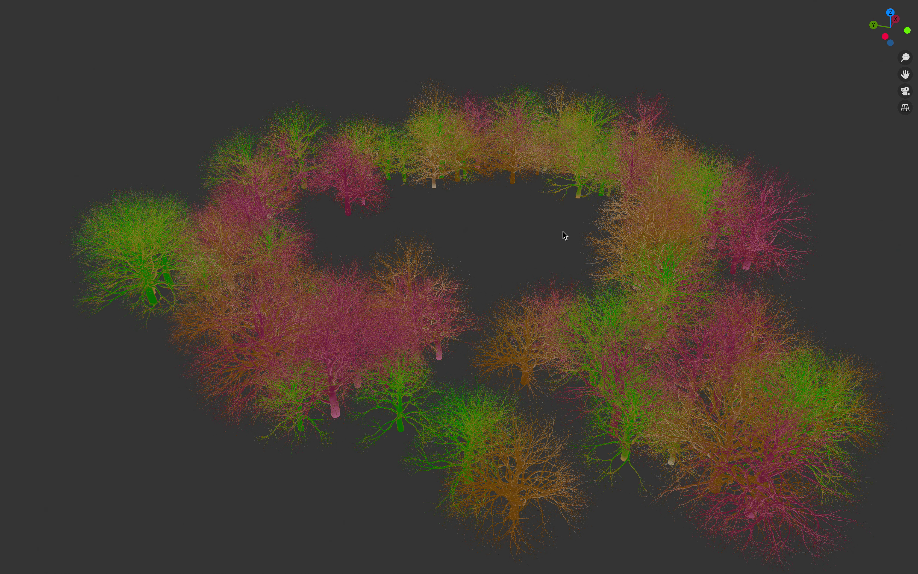
{"action": "key", "text": "ctrl+alt+space"}
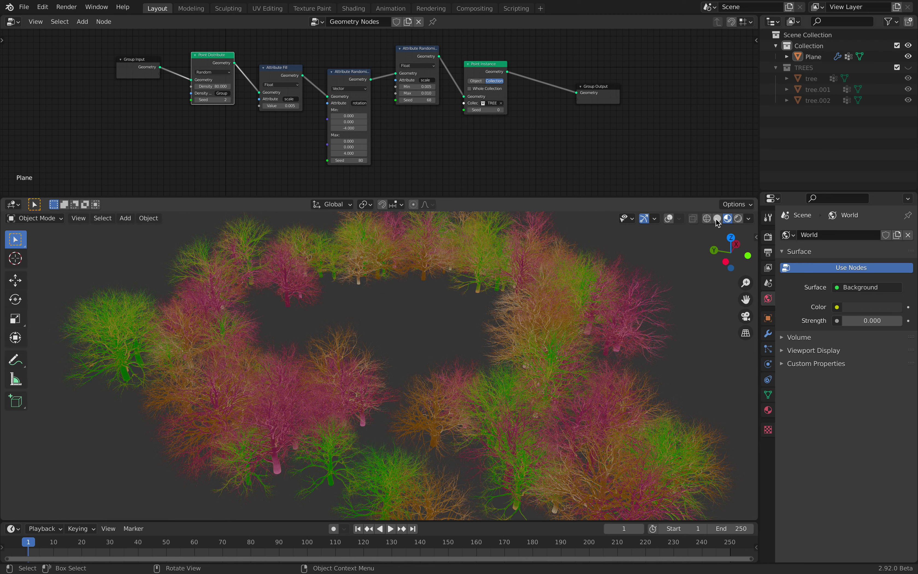
{"action": "left_click", "coordinate": [718, 219]}
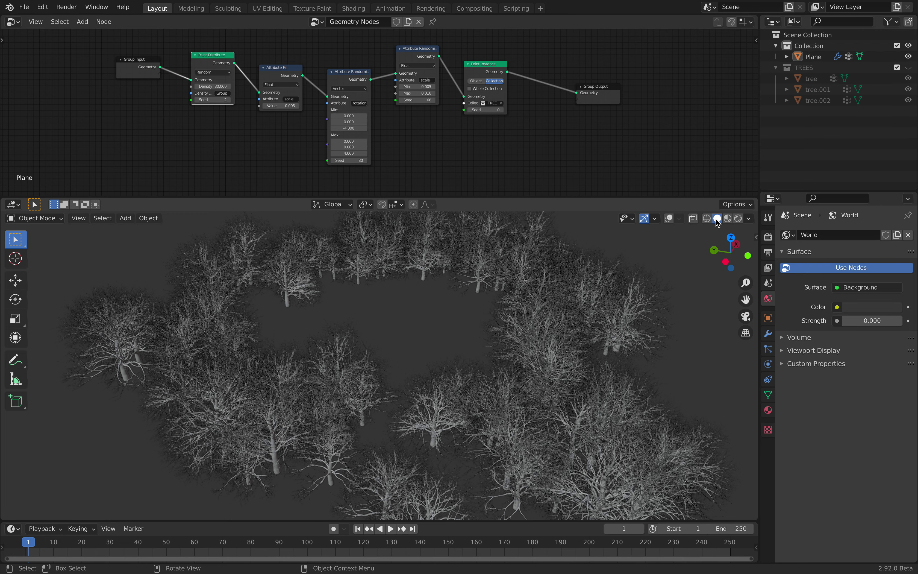
{"action": "middle_click_drag", "start_coordinate": [581, 290], "coordinate": [586, 286]}
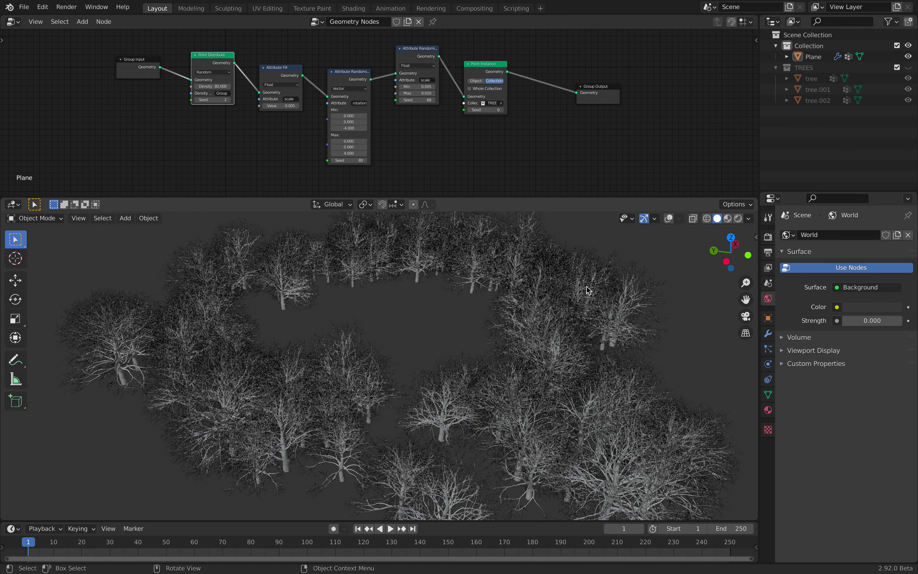
Step: Set the Density of the Point Distribute node to 30 to thin out the scattered trees
{"action": "left_click", "coordinate": [217, 86]}
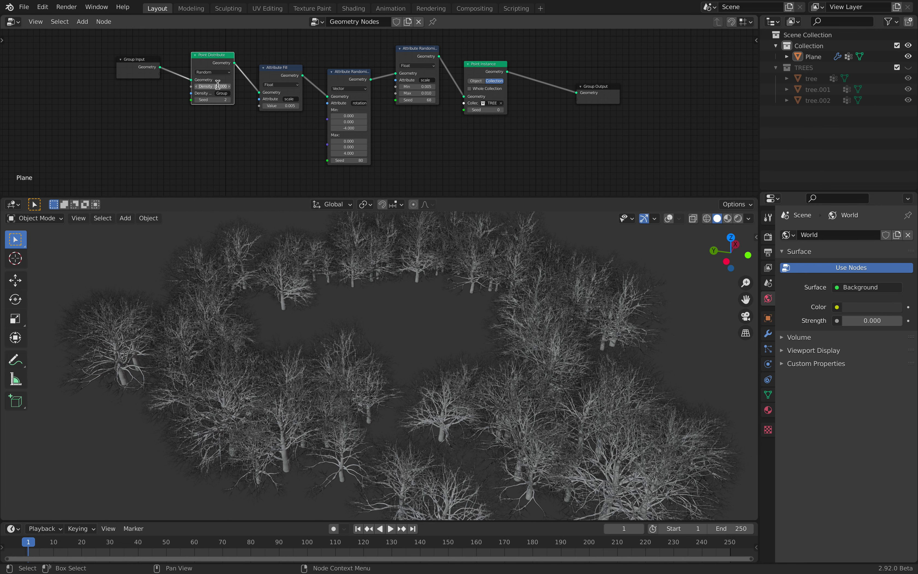
{"action": "left_click", "coordinate": [218, 85]}
{"action": "key", "text": "BackSpace"}
{"action": "key", "text": "BackSpace"}
{"action": "key", "text": "BackSpace"}
{"action": "key", "text": "BackSpace"}
{"action": "type", "text": "30"}
{"action": "key", "text": "Return"}
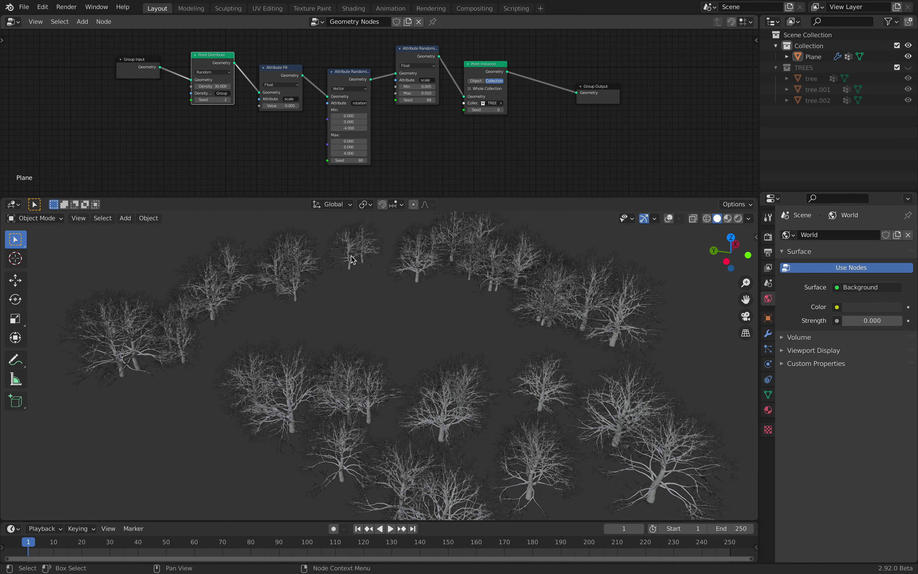
{"action": "middle_click_drag", "start_coordinate": [400, 287], "coordinate": [405, 284]}
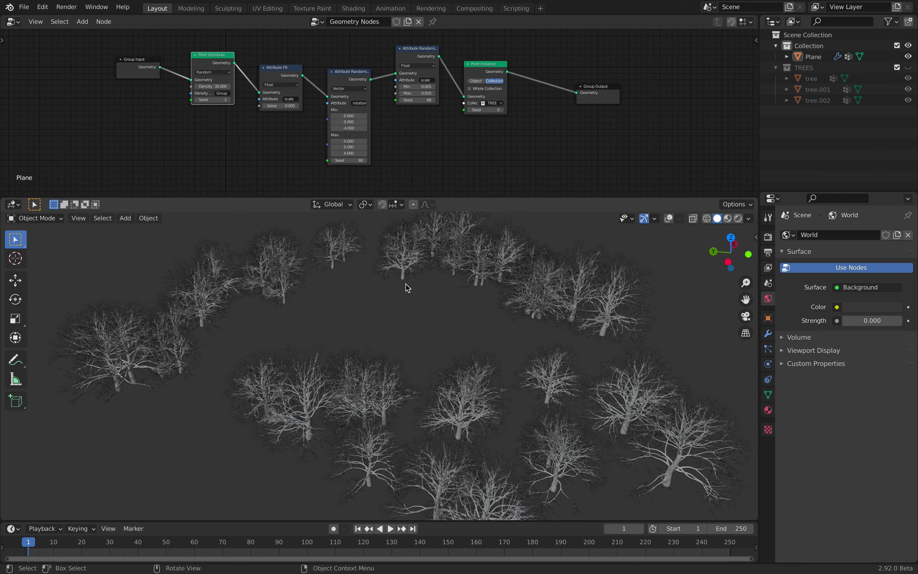
{"action": "scroll", "coordinate": [406, 285], "scroll_direction": "down", "scroll_amount": 2}
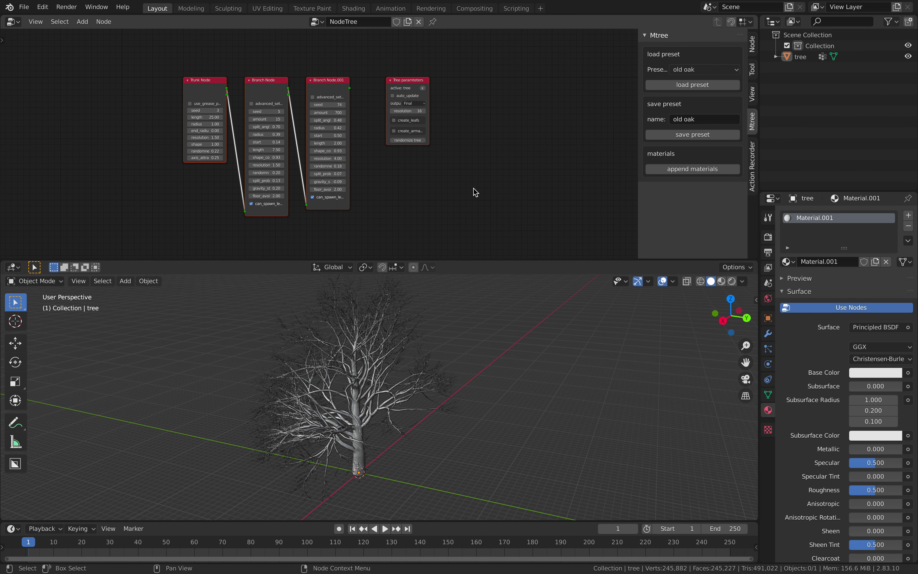
Step: In the Blender 2.83 window, load the Mtree scots pine preset and create a tree from it
{"action": "scroll", "coordinate": [477, 191], "scroll_direction": "up", "scroll_amount": 2}
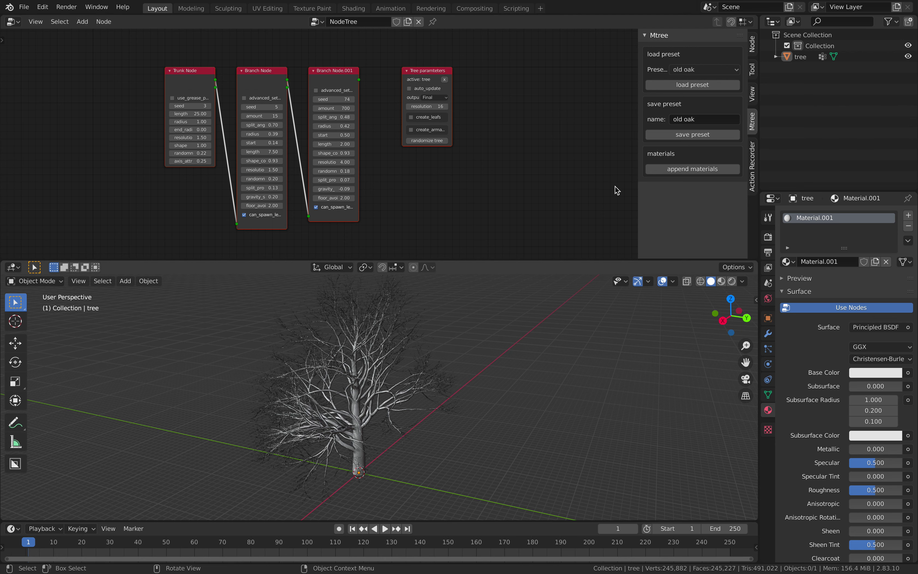
{"action": "left_click", "coordinate": [687, 70]}
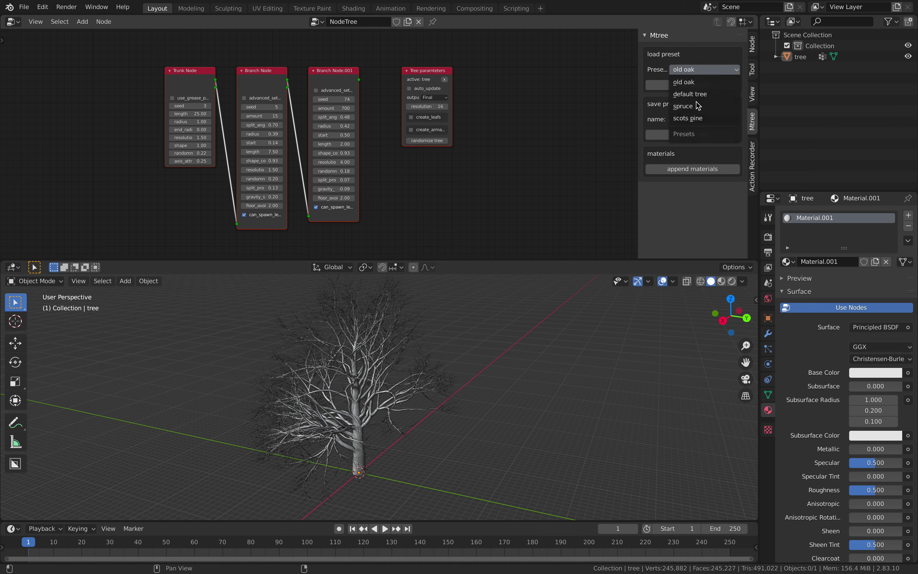
{"action": "left_click", "coordinate": [688, 119]}
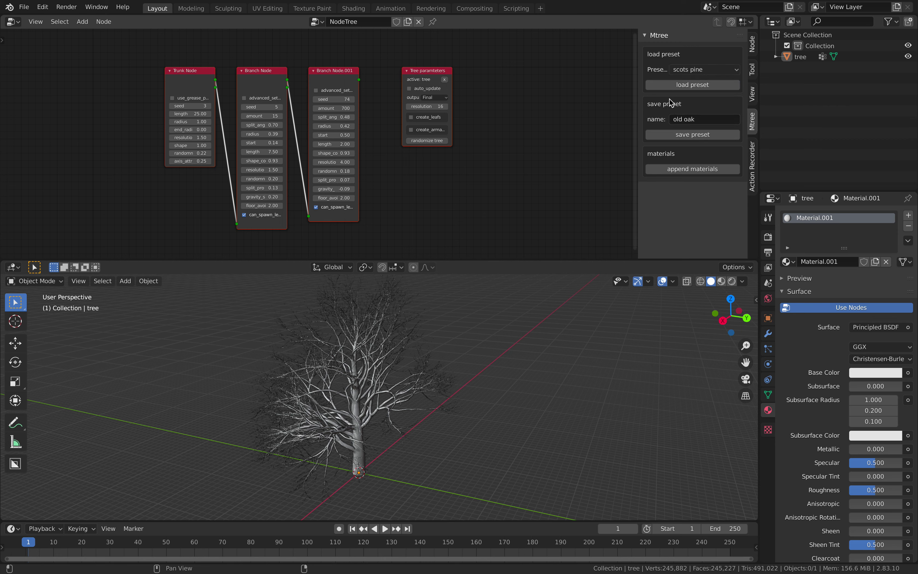
{"action": "left_click", "coordinate": [673, 87]}
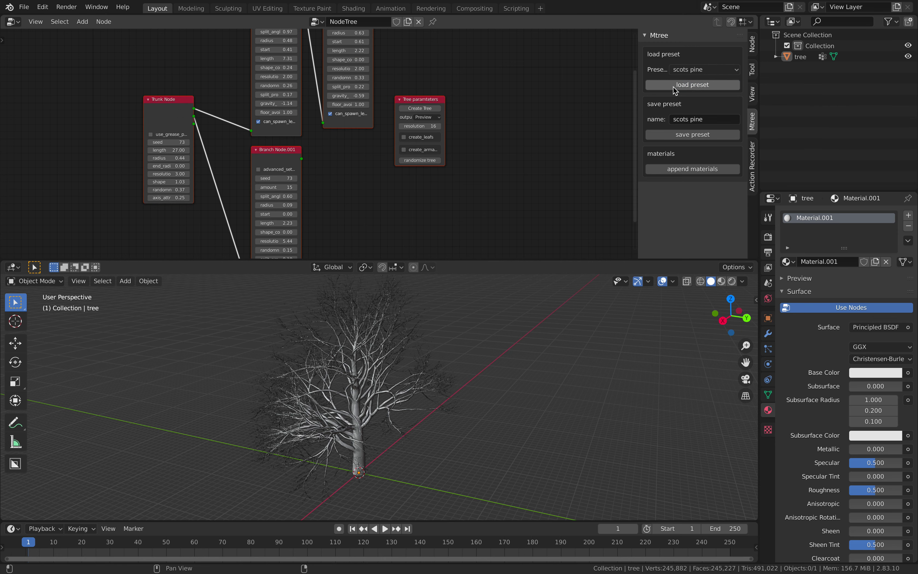
{"action": "left_click", "coordinate": [420, 110]}
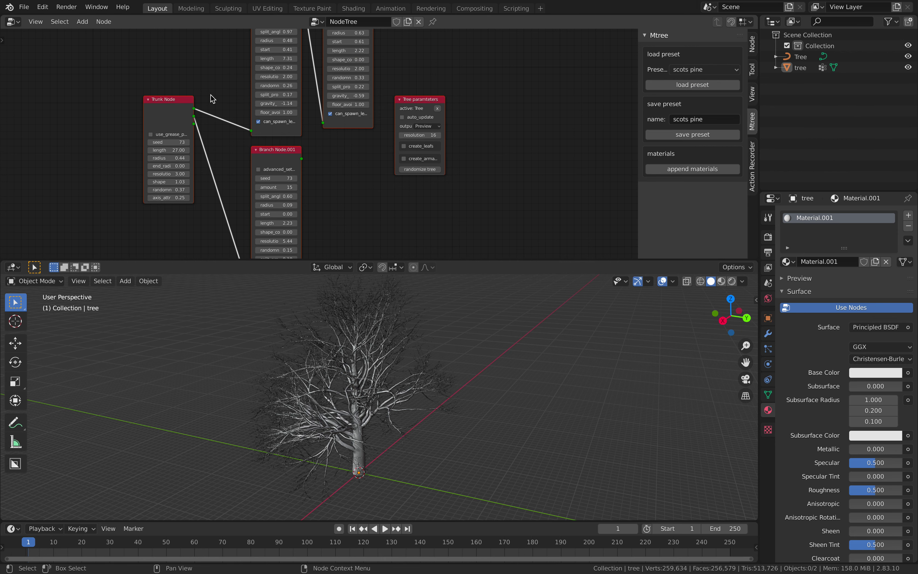
{"action": "middle_click_drag", "start_coordinate": [452, 217], "coordinate": [473, 218]}
{"action": "middle_click_drag", "start_coordinate": [426, 328], "coordinate": [419, 330]}
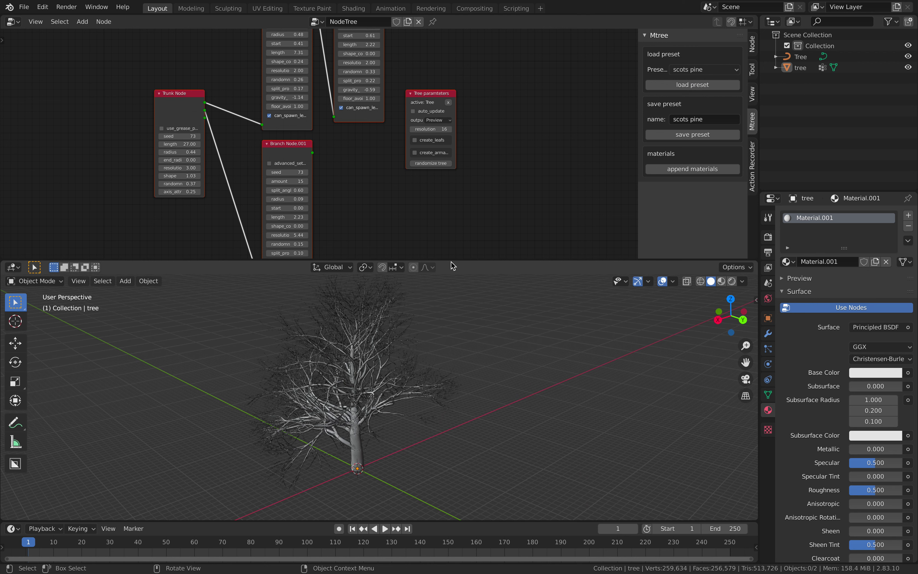
{"action": "left_click", "coordinate": [24, 7]}
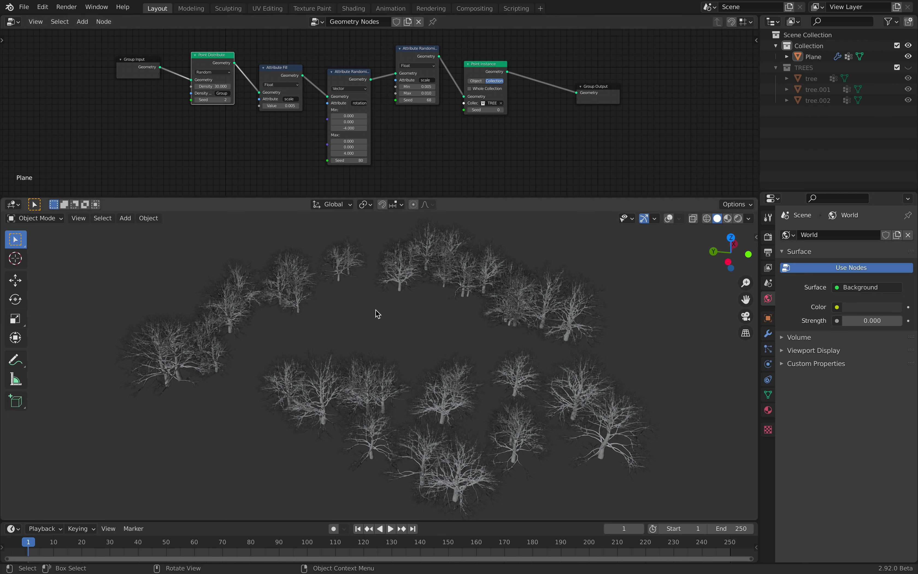
{"action": "left_click", "coordinate": [26, 7]}
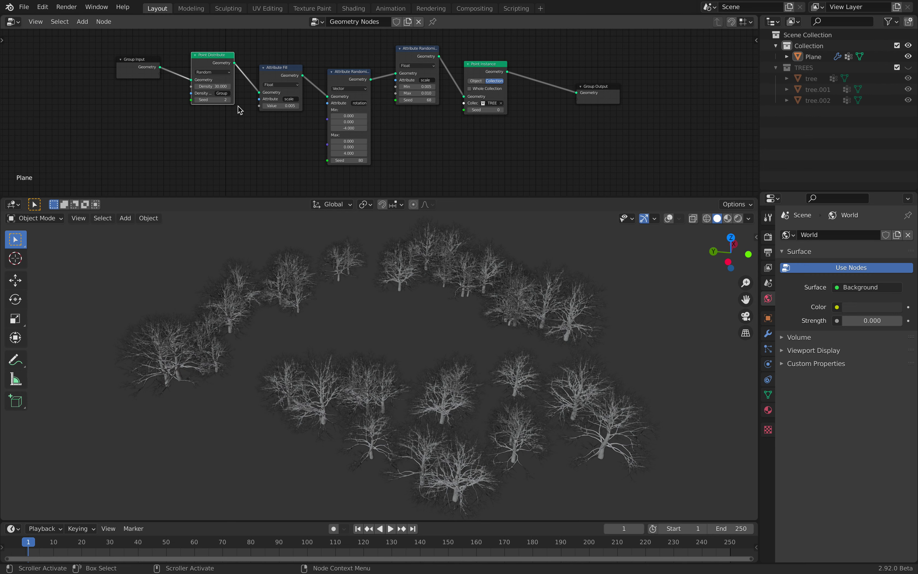
Step: Make Plane the active object with nothing left selected, and show the viewport overlays
{"action": "middle_click_drag", "start_coordinate": [337, 60], "coordinate": [343, 65]}
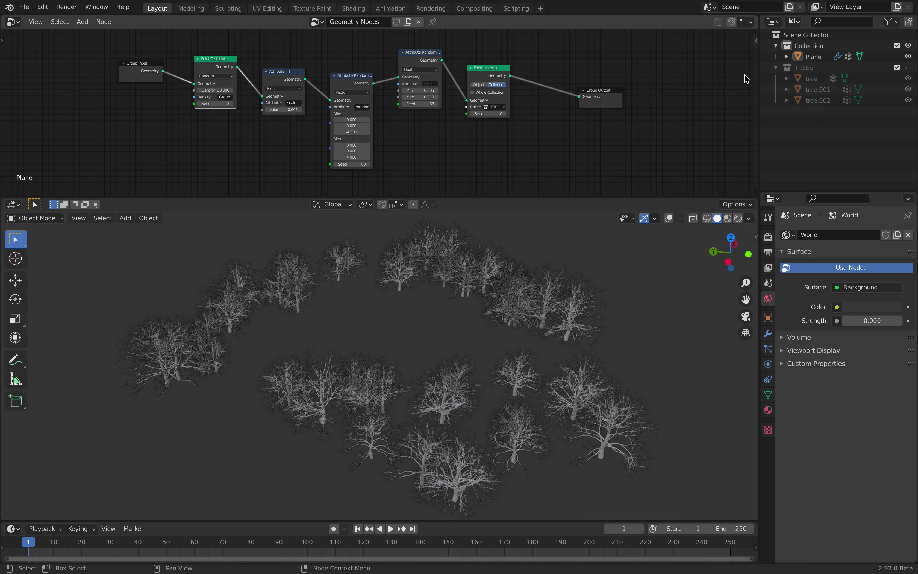
{"action": "left_click", "coordinate": [807, 68]}
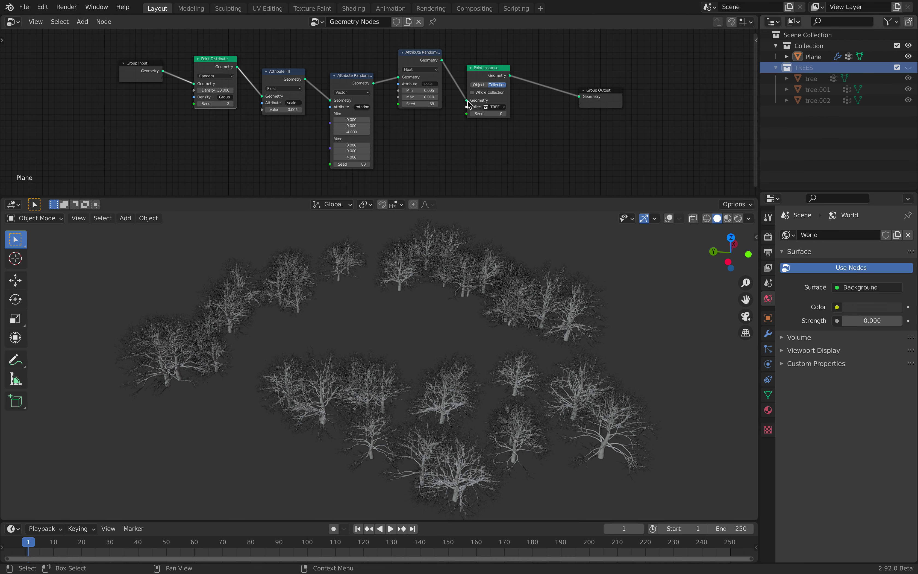
{"action": "scroll", "coordinate": [468, 127], "scroll_direction": "up", "scroll_amount": 2}
{"action": "middle_click_drag", "start_coordinate": [453, 87], "coordinate": [455, 92]}
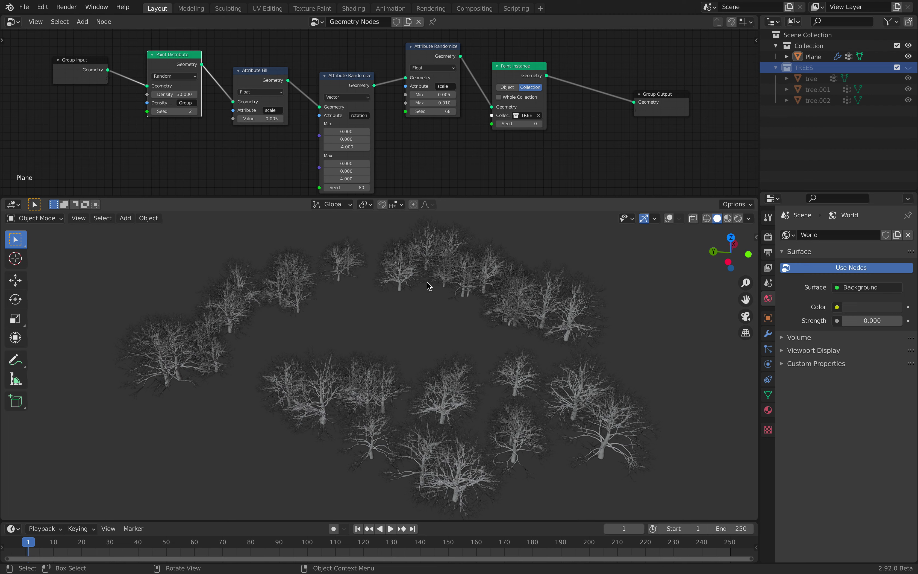
{"action": "left_click", "coordinate": [821, 57]}
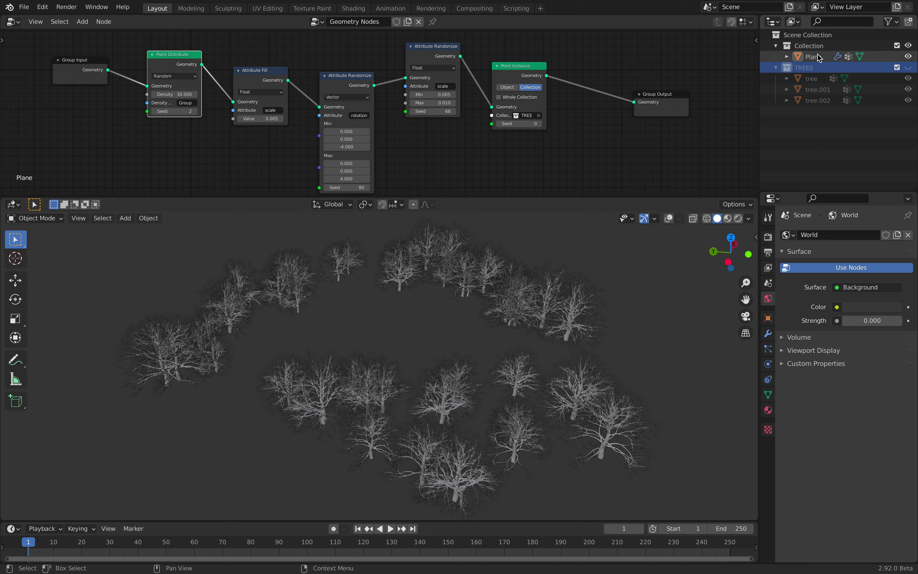
{"action": "left_click", "coordinate": [669, 219]}
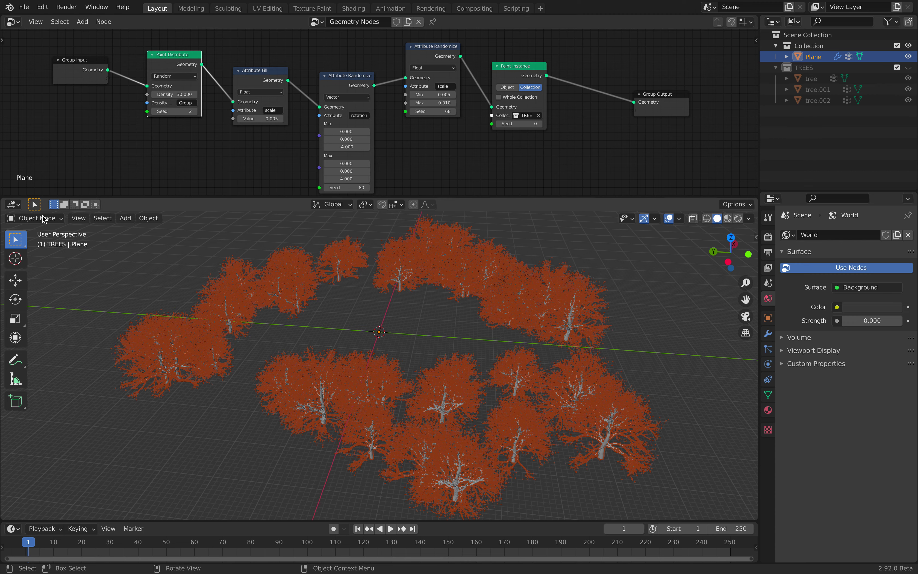
{"action": "key", "text": "alt+a"}
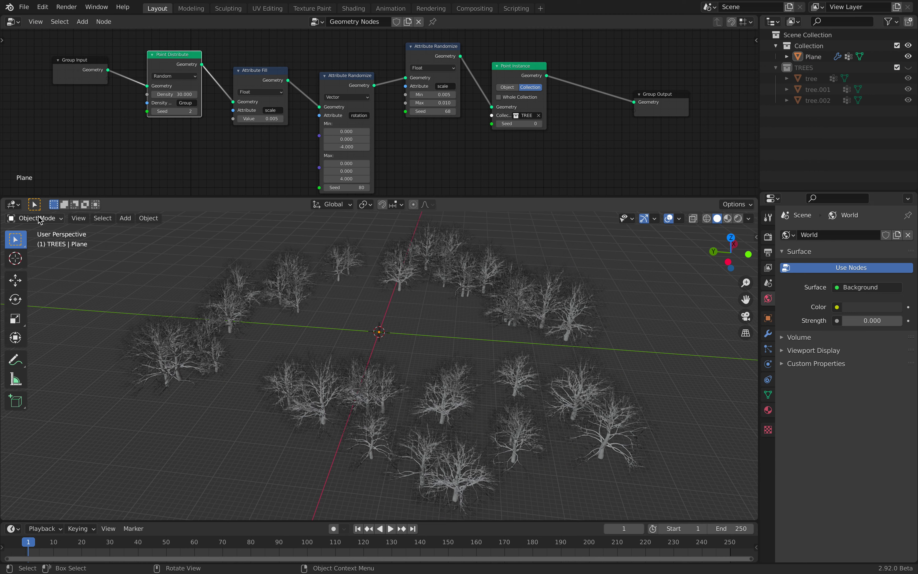
Step: Switch the Plane to Weight Paint mode and return it to Object Mode
{"action": "left_click", "coordinate": [45, 222]}
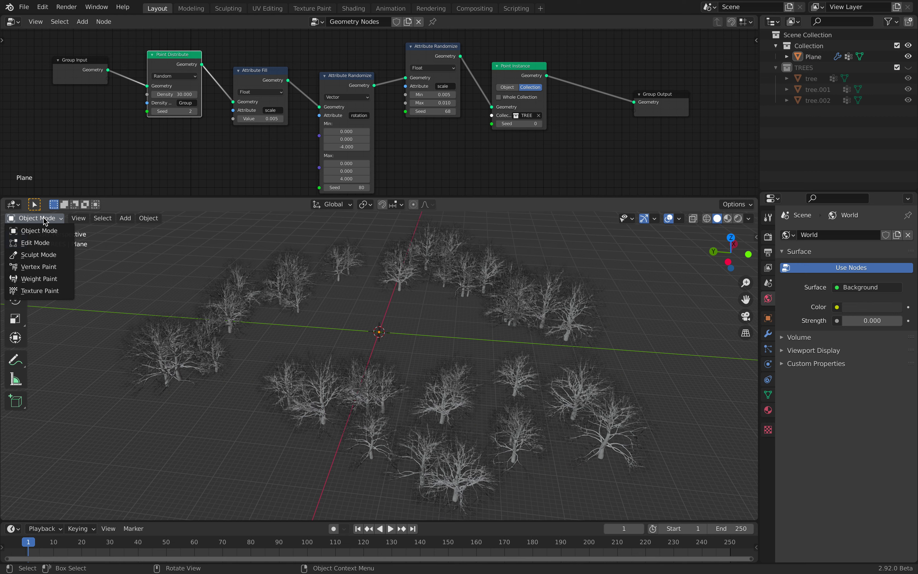
{"action": "left_click", "coordinate": [39, 280]}
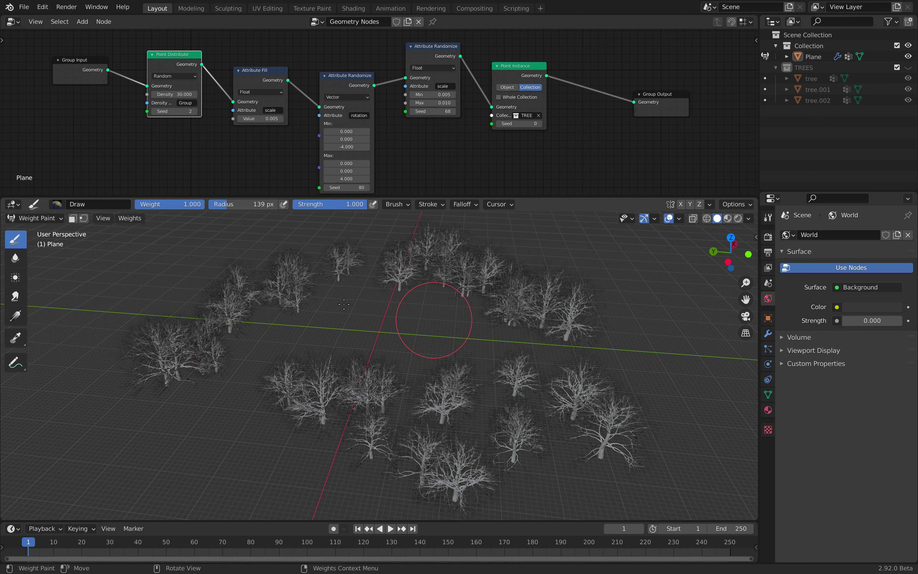
{"action": "left_click", "coordinate": [46, 219]}
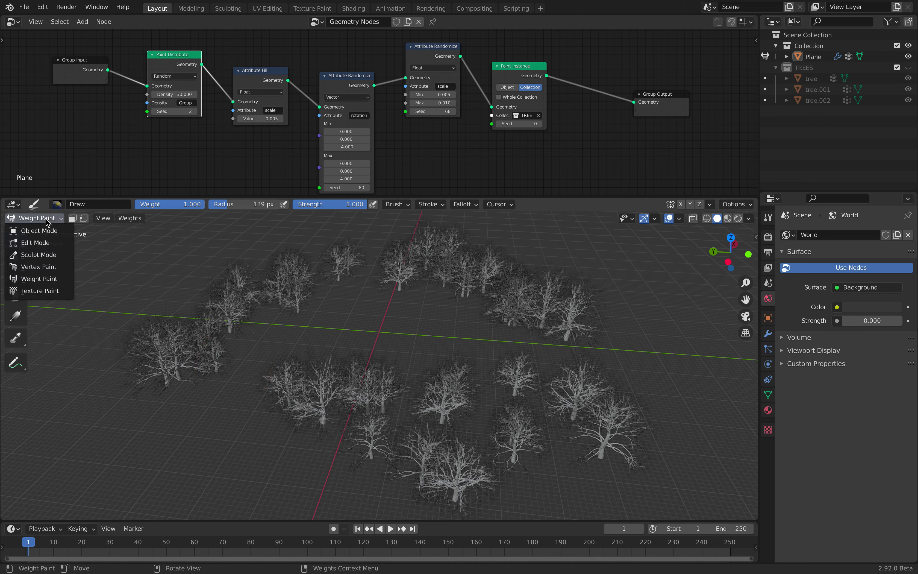
{"action": "left_click", "coordinate": [47, 231]}
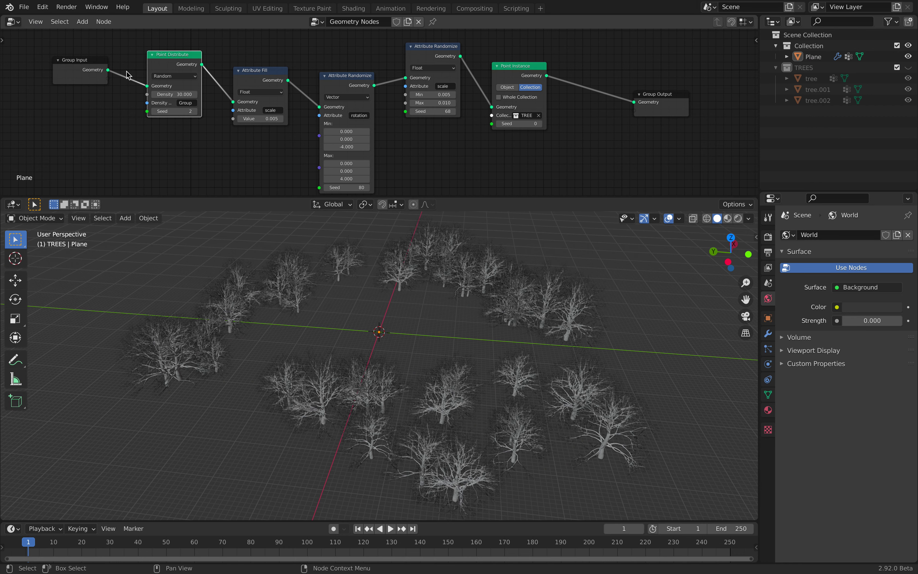
Step: Move the Attribute Fill node and the rotation Attribute Randomize node slightly upward to tidy the node layout
{"action": "scroll", "coordinate": [166, 103], "scroll_direction": "up", "scroll_amount": 1}
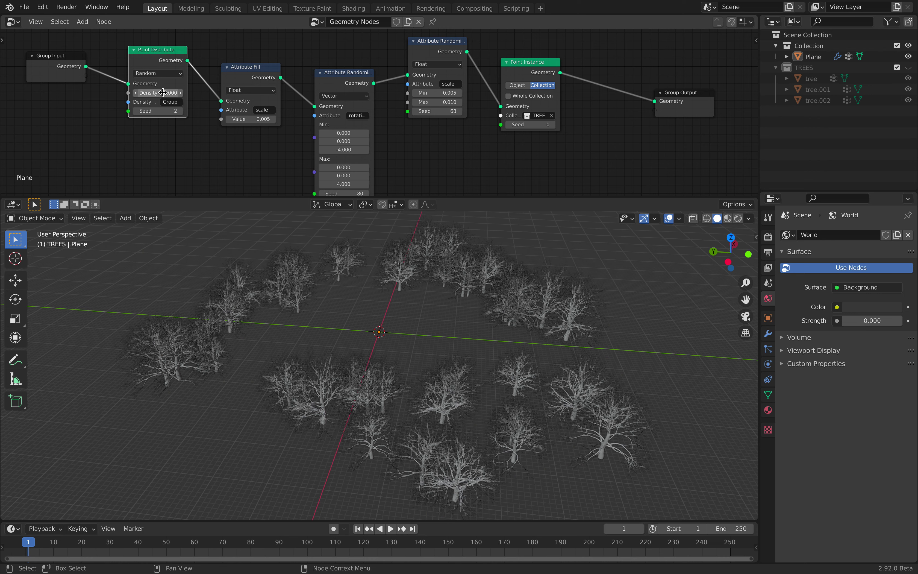
{"action": "left_click_drag", "start_coordinate": [248, 77], "coordinate": [247, 73]}
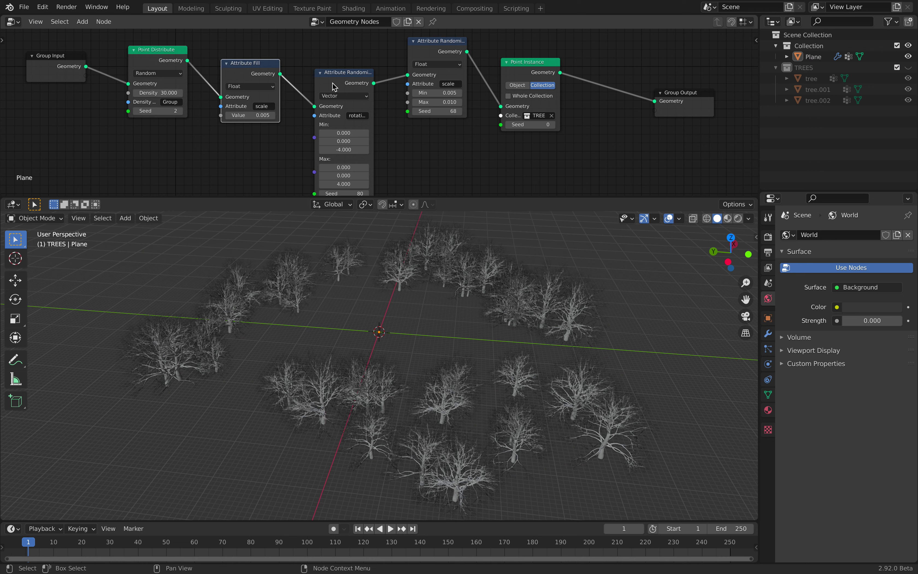
{"action": "left_click_drag", "start_coordinate": [341, 78], "coordinate": [341, 68]}
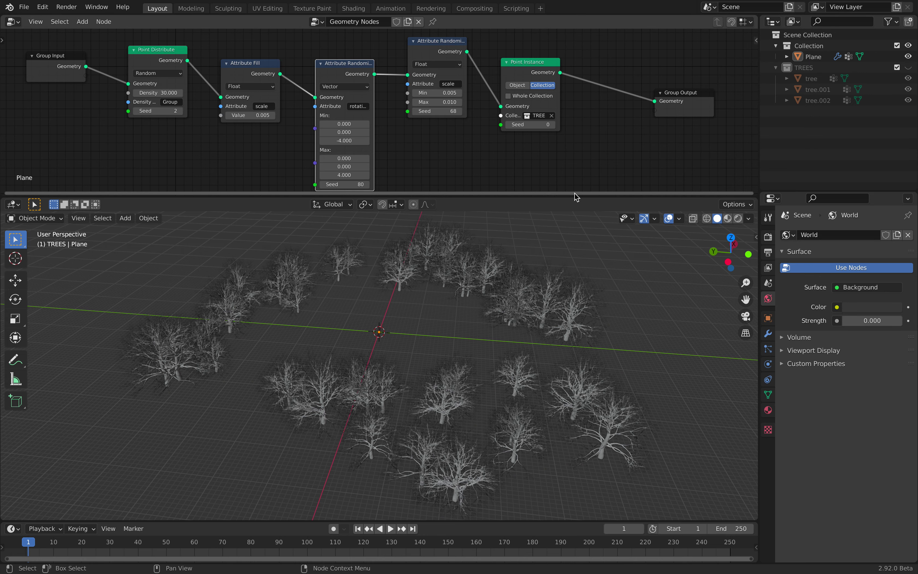
{"action": "left_click", "coordinate": [492, 265]}
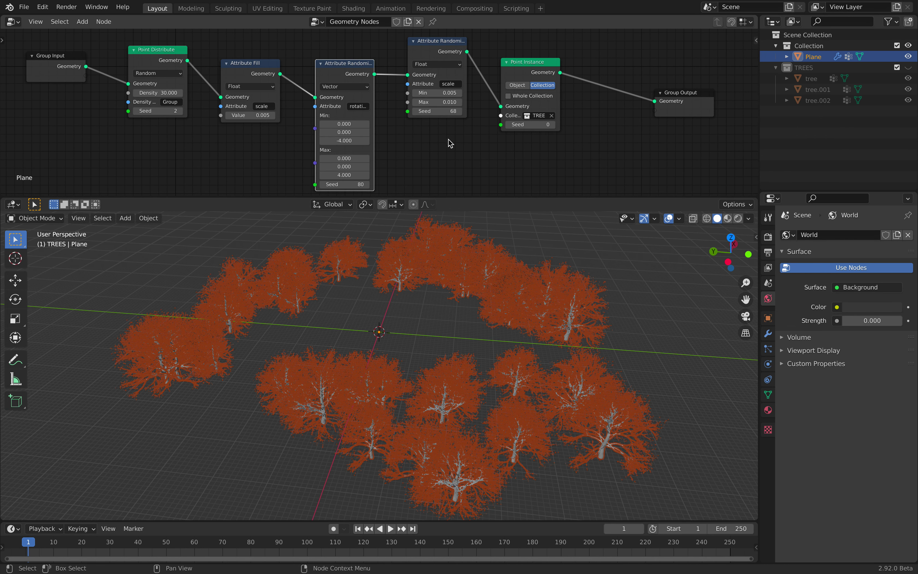
{"action": "left_click", "coordinate": [528, 287]}
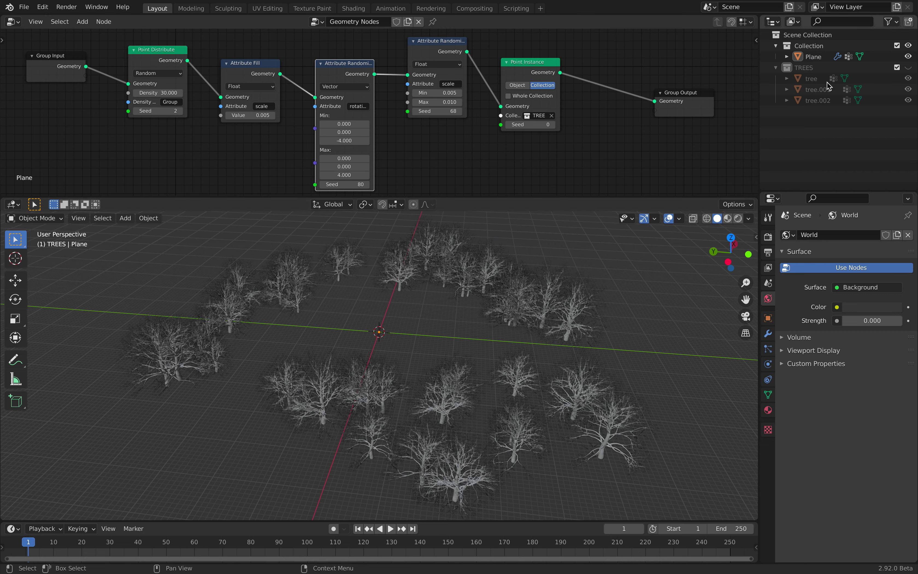
Step: Show the material nodes of the object tree in the Shader Editor and enlarge the node area to reveal the Stylized_Shader settings
{"action": "left_click", "coordinate": [812, 79]}
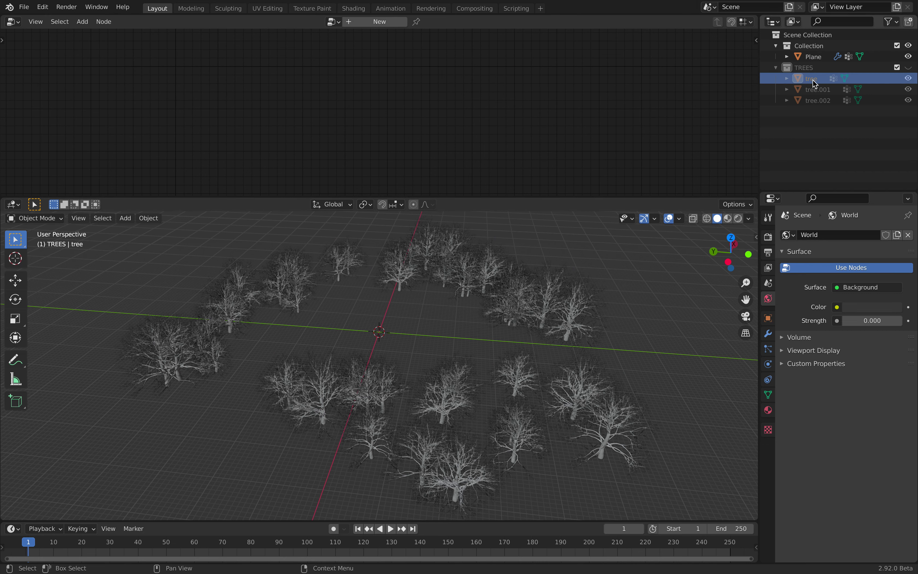
{"action": "left_click", "coordinate": [13, 22]}
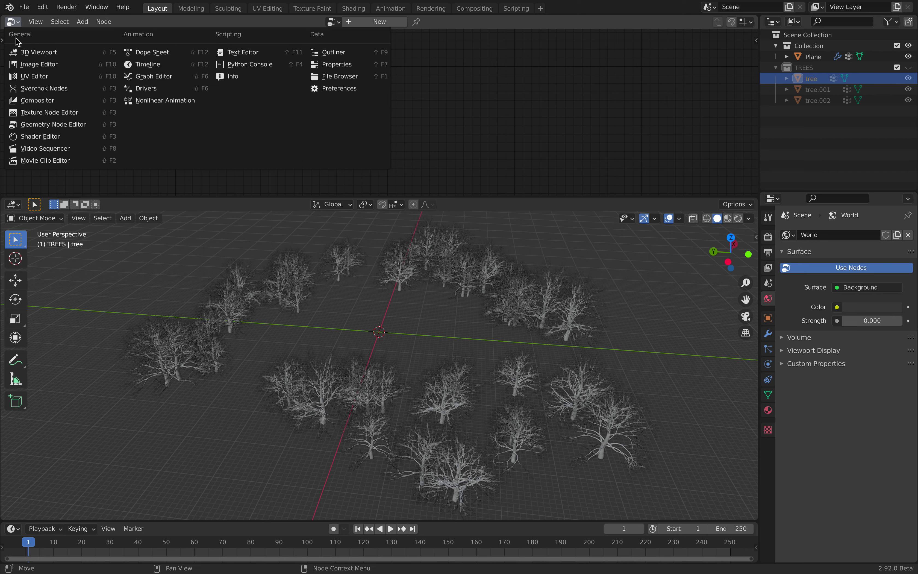
{"action": "left_click", "coordinate": [42, 137]}
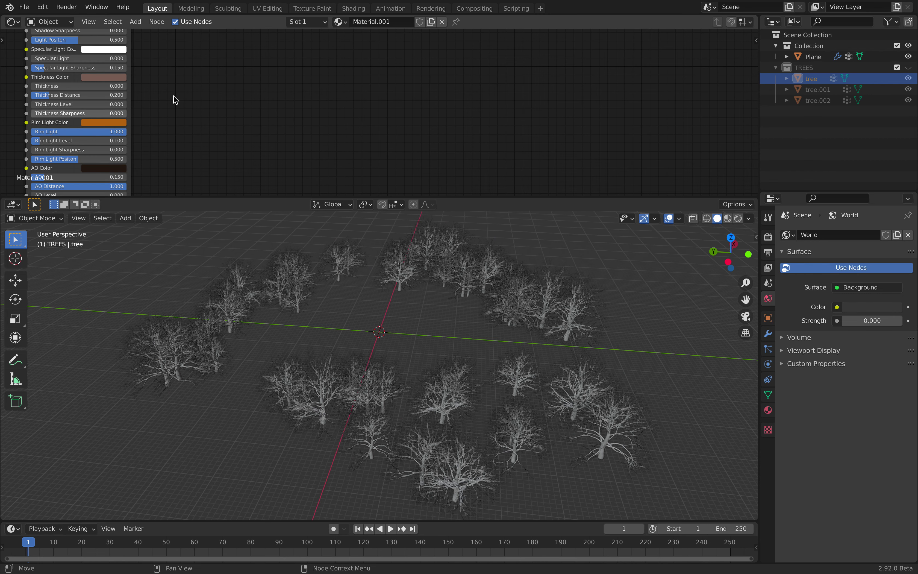
{"action": "scroll", "coordinate": [285, 102], "scroll_direction": "left", "scroll_amount": 5}
{"action": "scroll", "coordinate": [344, 120], "scroll_direction": "down", "scroll_amount": 2}
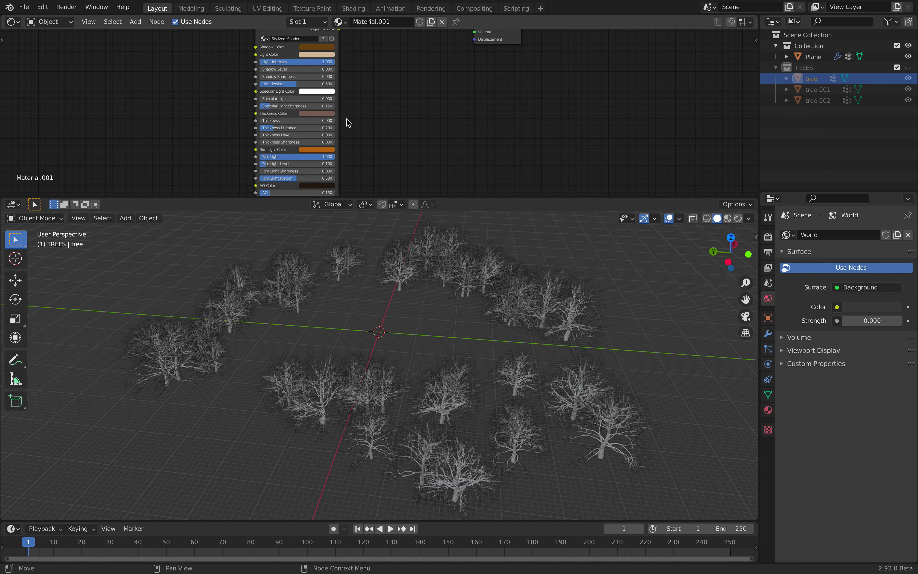
{"action": "scroll", "coordinate": [383, 152], "scroll_direction": "up", "scroll_amount": 2, "text": "shift"}
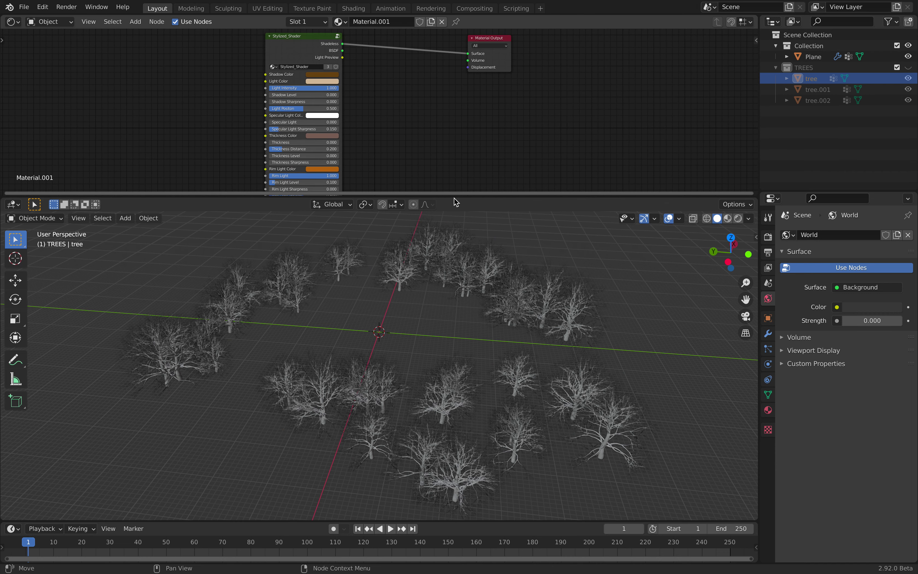
{"action": "left_click_drag", "start_coordinate": [454, 196], "coordinate": [454, 270]}
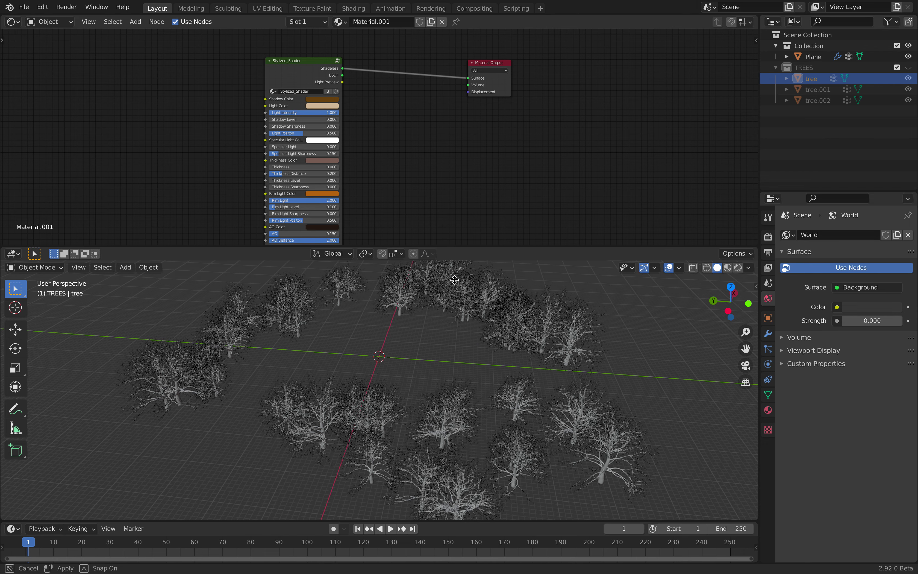
{"action": "left_click_drag", "start_coordinate": [455, 280], "coordinate": [447, 256]}
{"action": "scroll", "coordinate": [336, 67], "scroll_direction": "up", "scroll_amount": 1}
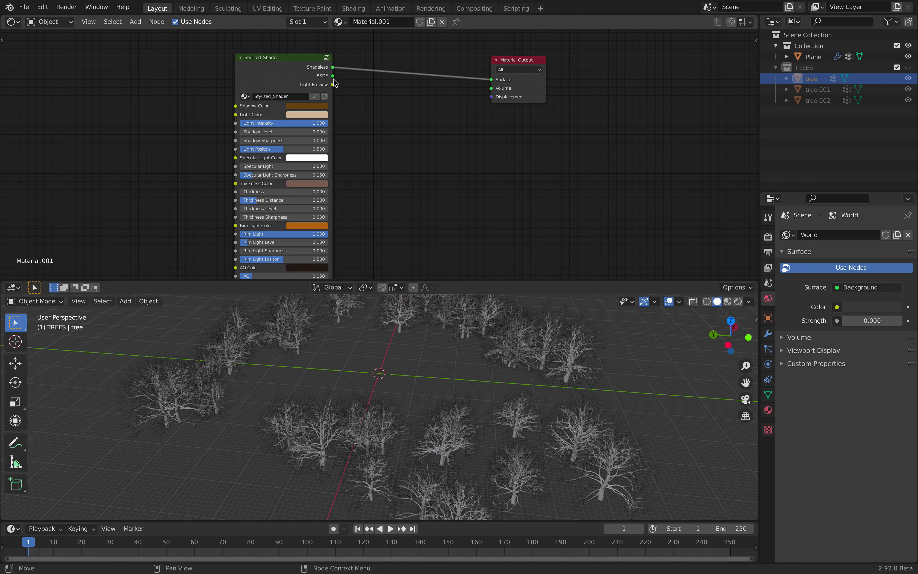
Step: Try the Stylized_Shader's Light Preview output as the surface with Material Preview shading in the viewport, and reconnect the Shadeless output
{"action": "left_click_drag", "start_coordinate": [333, 85], "coordinate": [492, 79]}
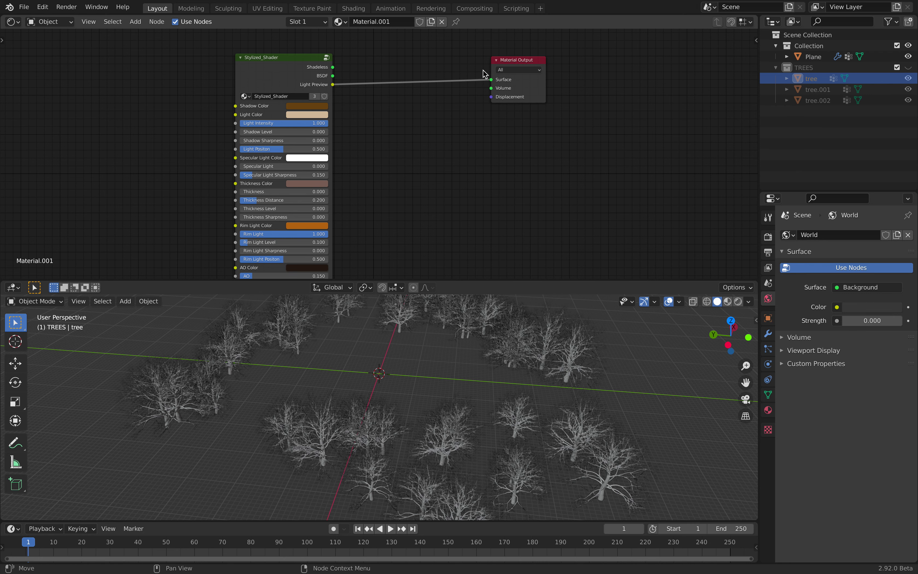
{"action": "left_click", "coordinate": [728, 302]}
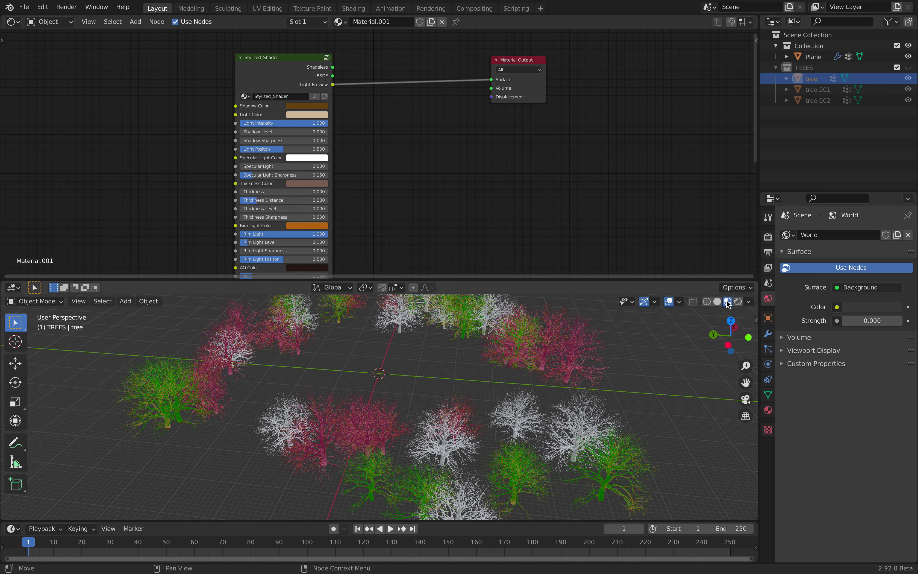
{"action": "middle_click_drag", "start_coordinate": [546, 349], "coordinate": [589, 354]}
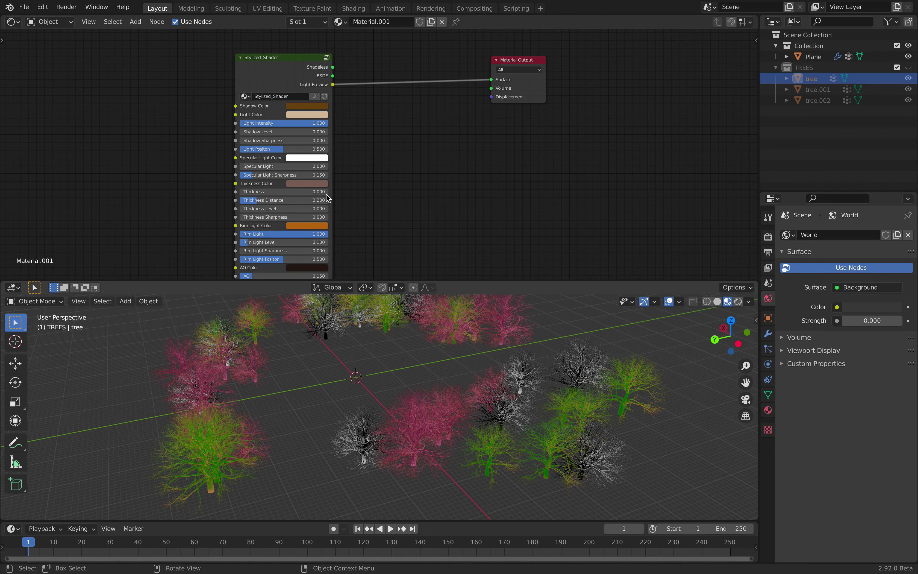
{"action": "left_click_drag", "start_coordinate": [333, 70], "coordinate": [492, 82]}
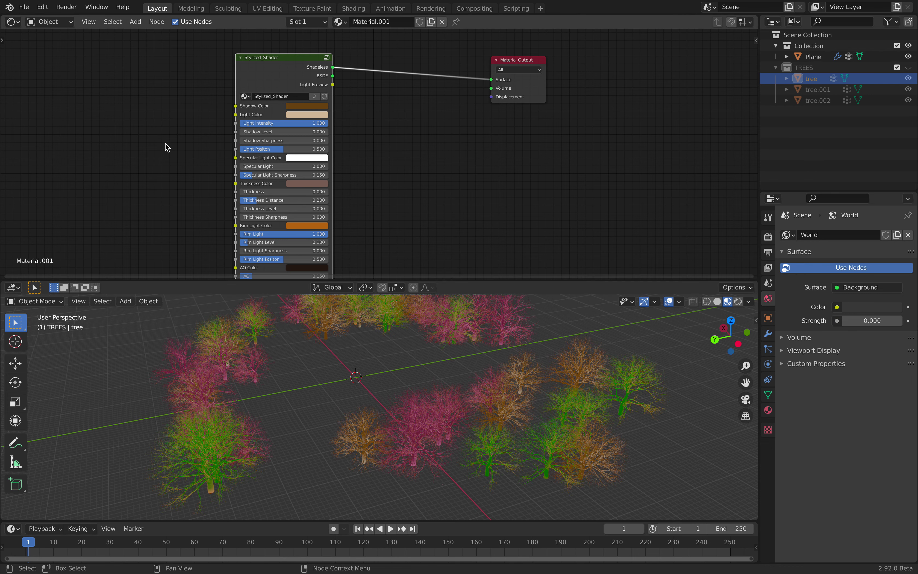
Step: Add a Hue Saturation Value node in front of the Stylized_Shader node
{"action": "middle_click_drag", "start_coordinate": [180, 143], "coordinate": [276, 136]}
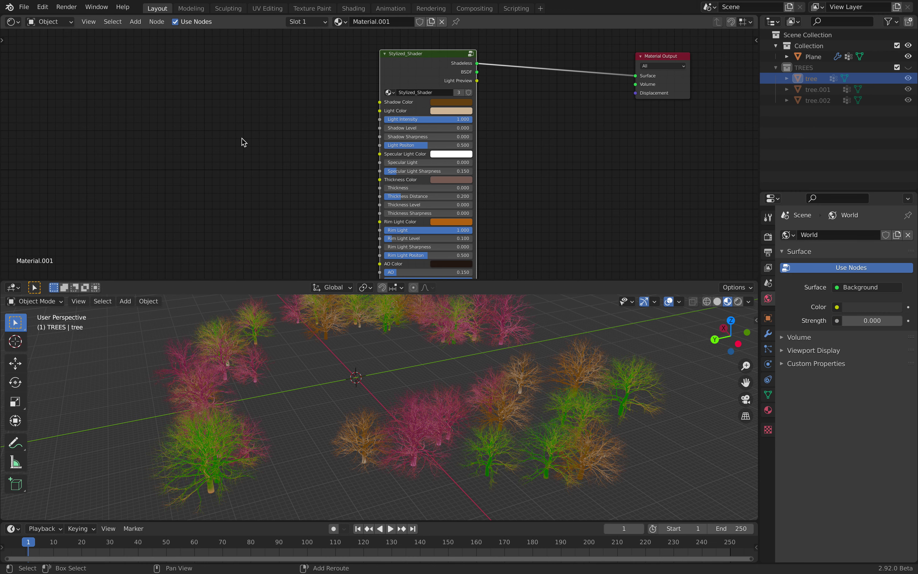
{"action": "key", "text": "shift+a"}
{"action": "left_click", "coordinate": [244, 141]}
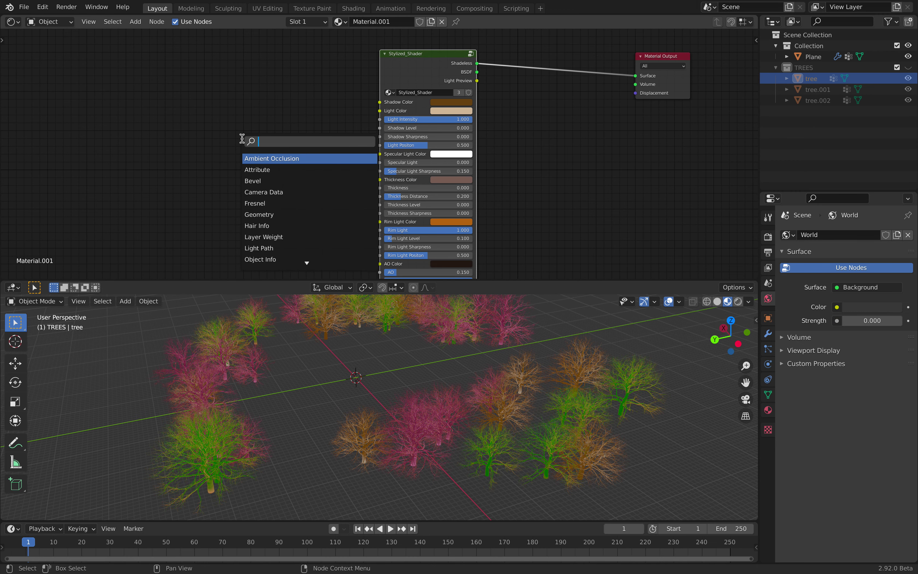
{"action": "type", "text": "hue"}
{"action": "key", "text": "Return"}
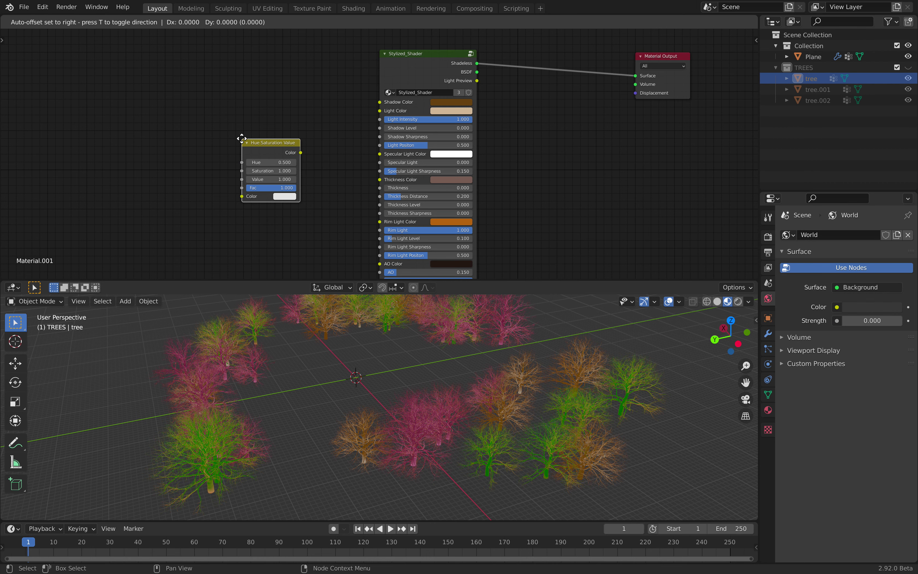
{"action": "left_click", "coordinate": [241, 138]}
Step: Add an Object Info node before the Hue Saturation Value node and link its Random output to Hue
{"action": "key", "text": "shift+a"}
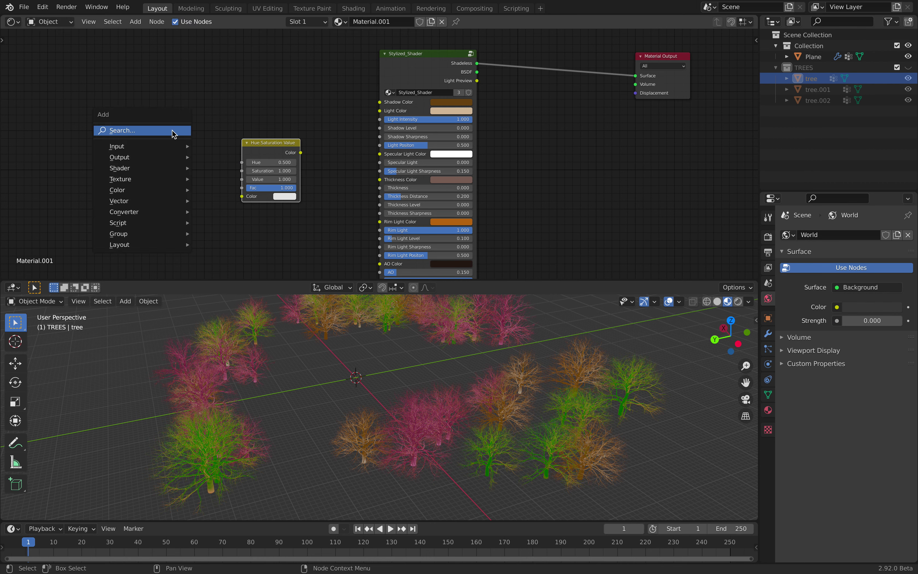
{"action": "left_click", "coordinate": [172, 130]}
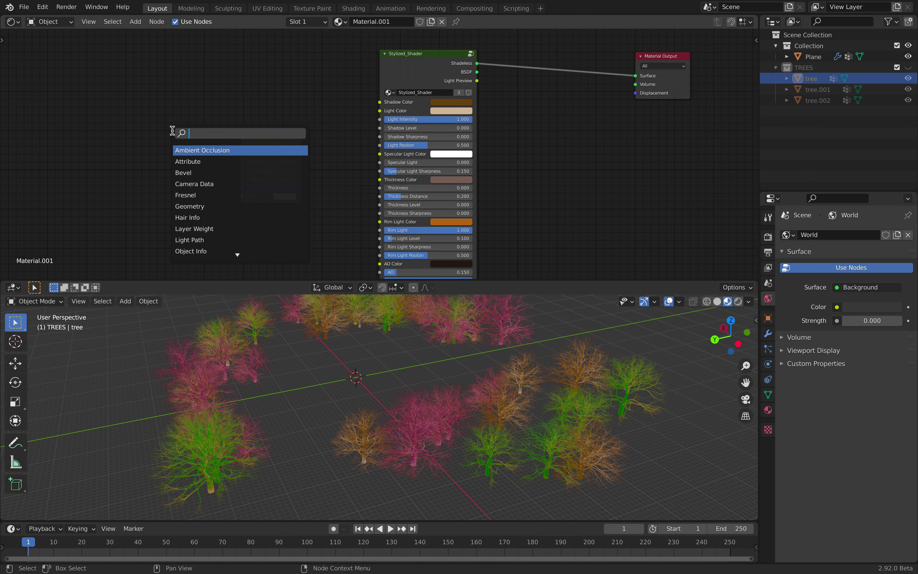
{"action": "type", "text": "object info"}
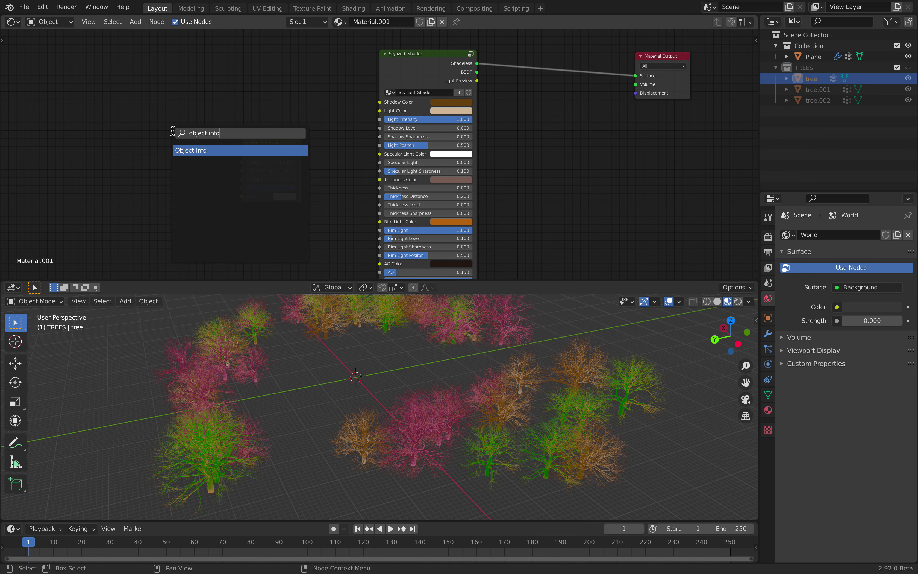
{"action": "left_click", "coordinate": [184, 148]}
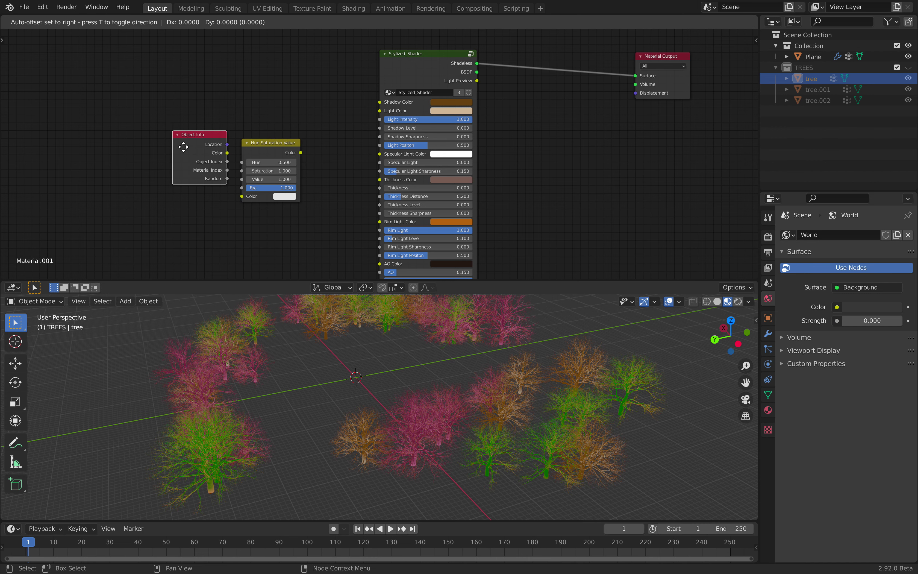
{"action": "left_click", "coordinate": [150, 150]}
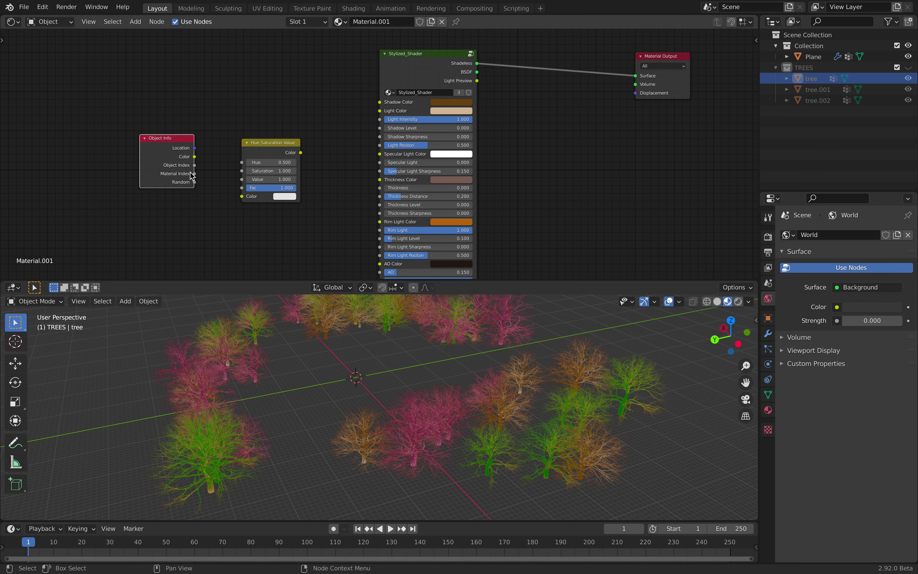
{"action": "left_click_drag", "start_coordinate": [195, 183], "coordinate": [243, 162]}
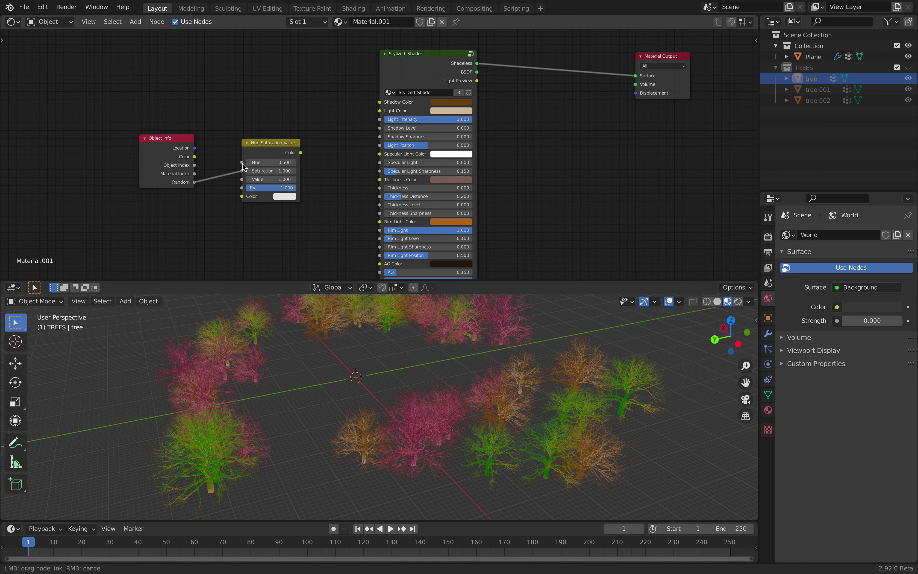
{"action": "left_click_drag", "start_coordinate": [243, 162], "coordinate": [243, 161]}
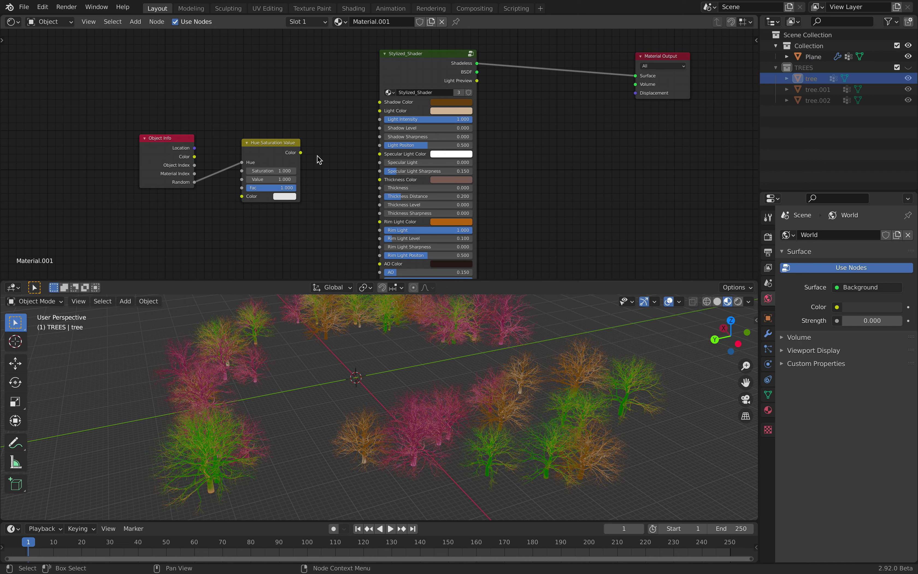
Step: Link the Hue Saturation Value node's Color output to Shadow Color and set its input color to orange-red
{"action": "left_click_drag", "start_coordinate": [300, 152], "coordinate": [381, 103]}
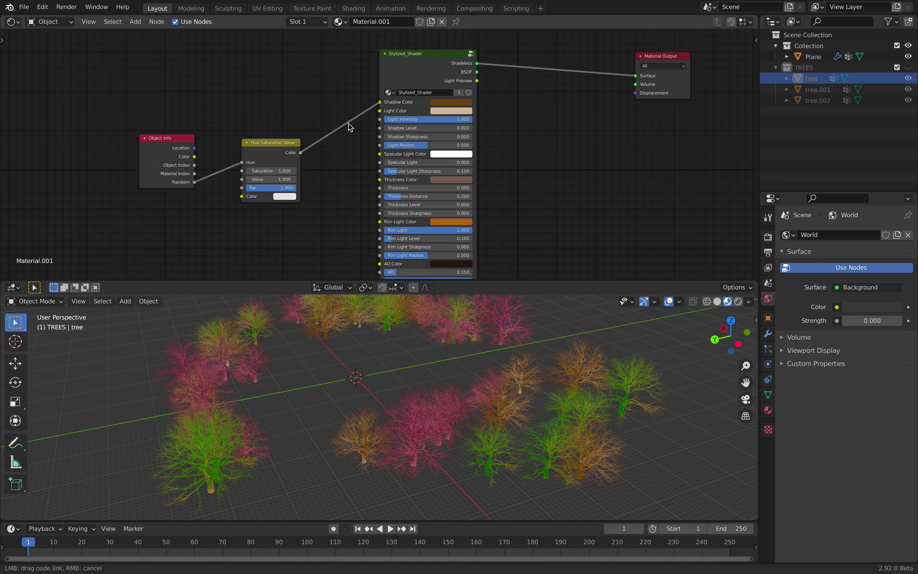
{"action": "left_click", "coordinate": [285, 197]}
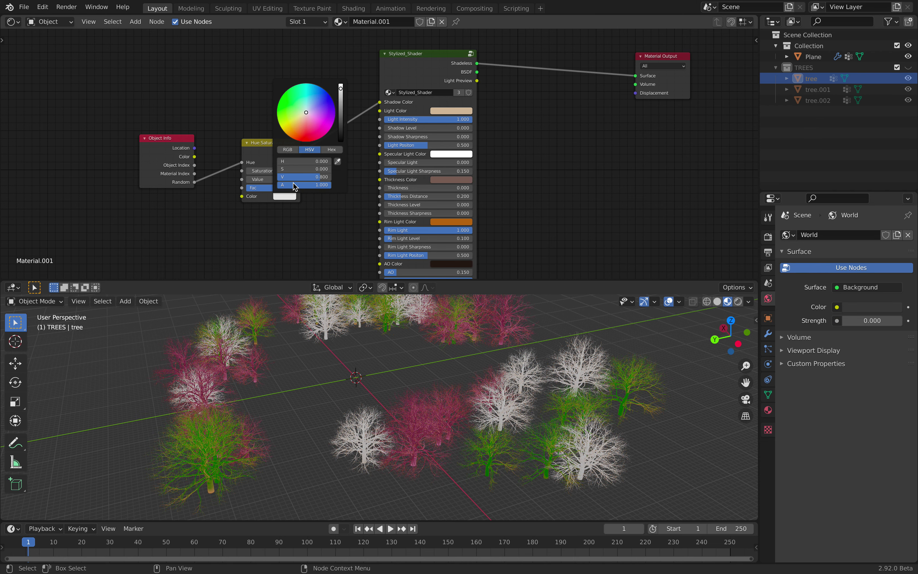
{"action": "left_click", "coordinate": [300, 134]}
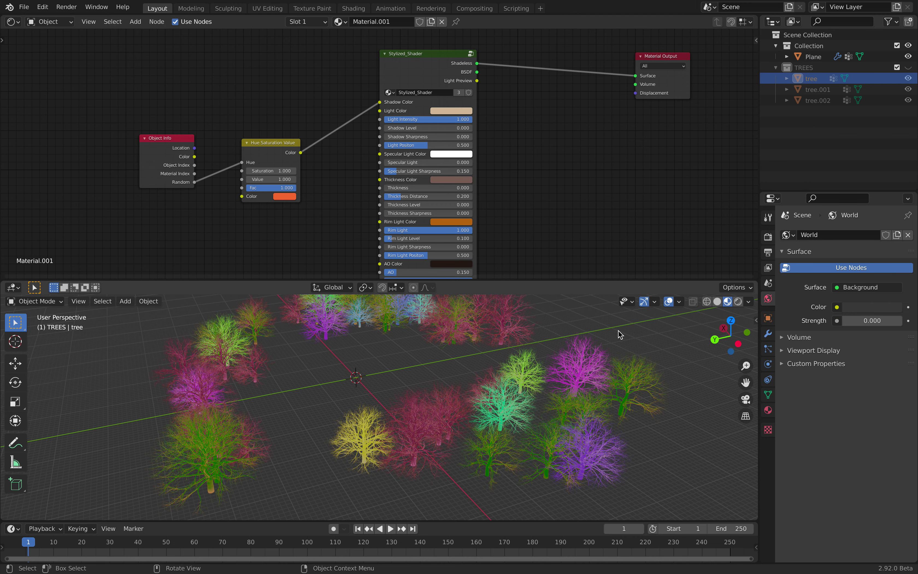
{"action": "middle_click_drag", "start_coordinate": [580, 336], "coordinate": [607, 336]}
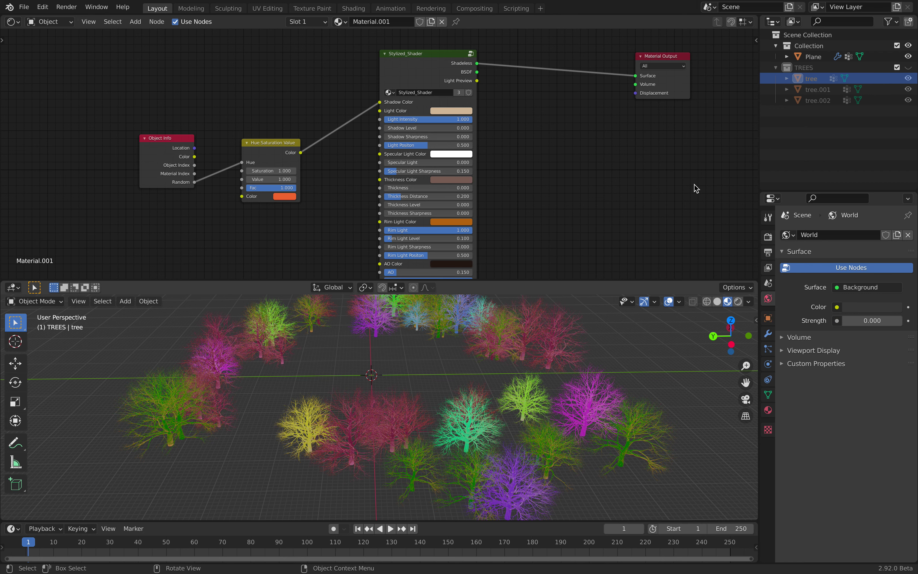
Step: Bring up the Plane's geometry nodes in the Geometry Node Editor and set the Point Distribute density to 5
{"action": "left_click", "coordinate": [811, 56]}
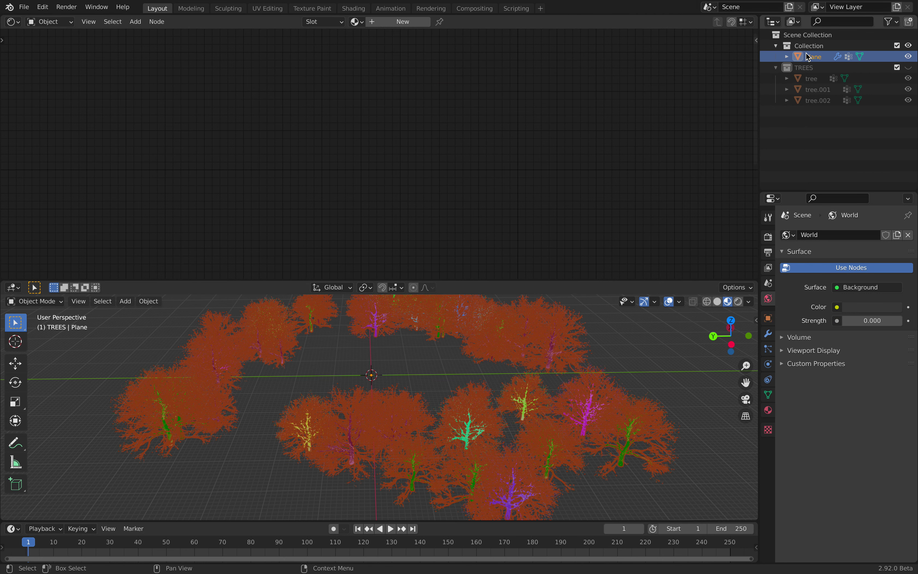
{"action": "left_click", "coordinate": [14, 21]}
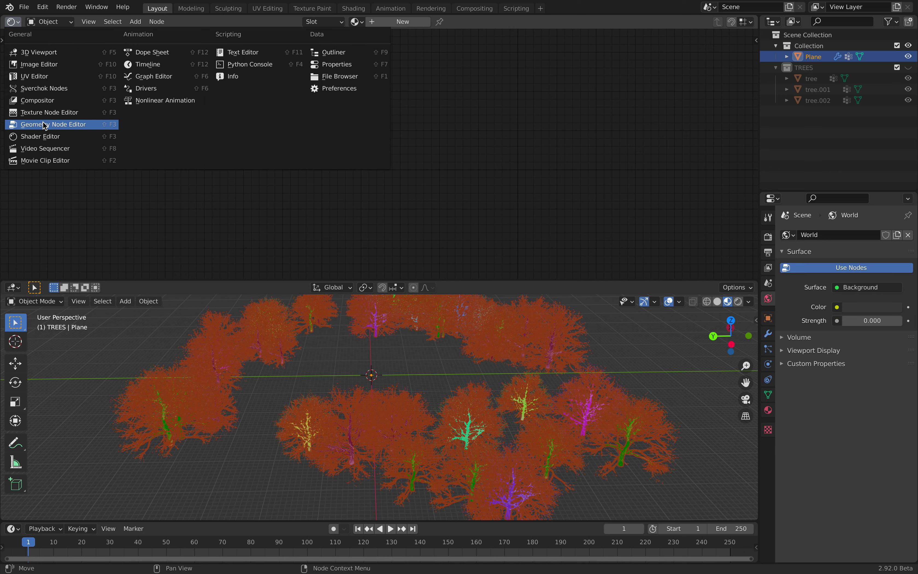
{"action": "left_click", "coordinate": [51, 126]}
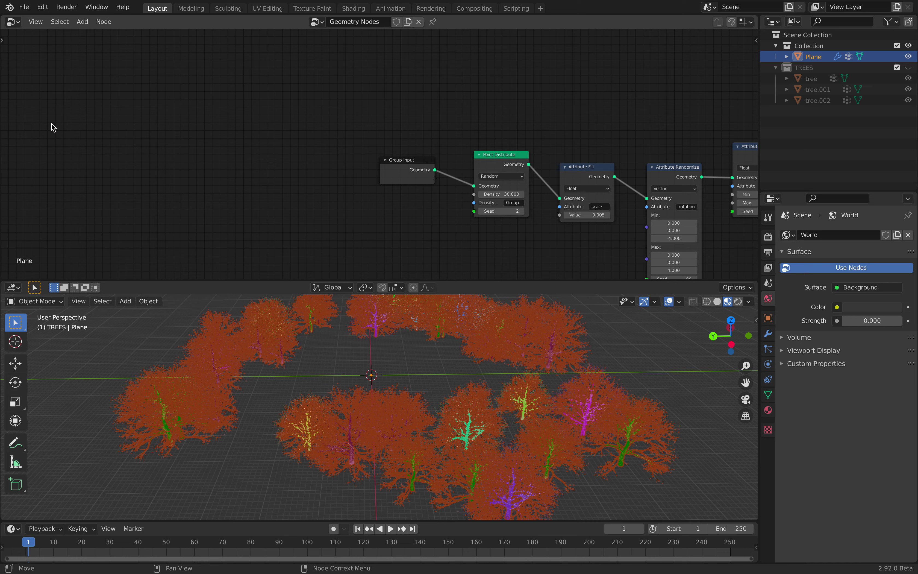
{"action": "left_click", "coordinate": [507, 194]}
{"action": "type", "text": "5"}
{"action": "key", "text": "Return"}
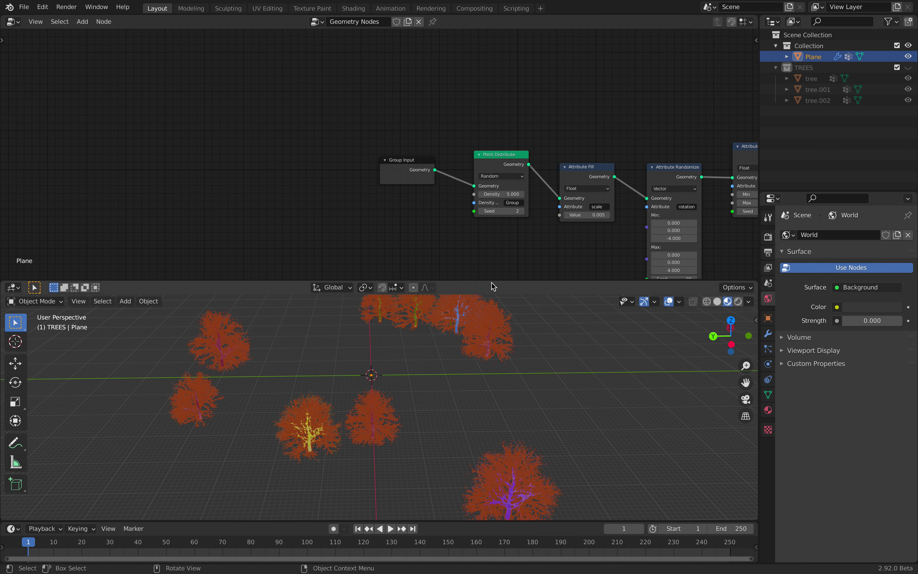
Step: Enlarge the 3D viewport and deselect the Plane to view the scattered trees' random colors
{"action": "left_click_drag", "start_coordinate": [498, 281], "coordinate": [506, 125]}
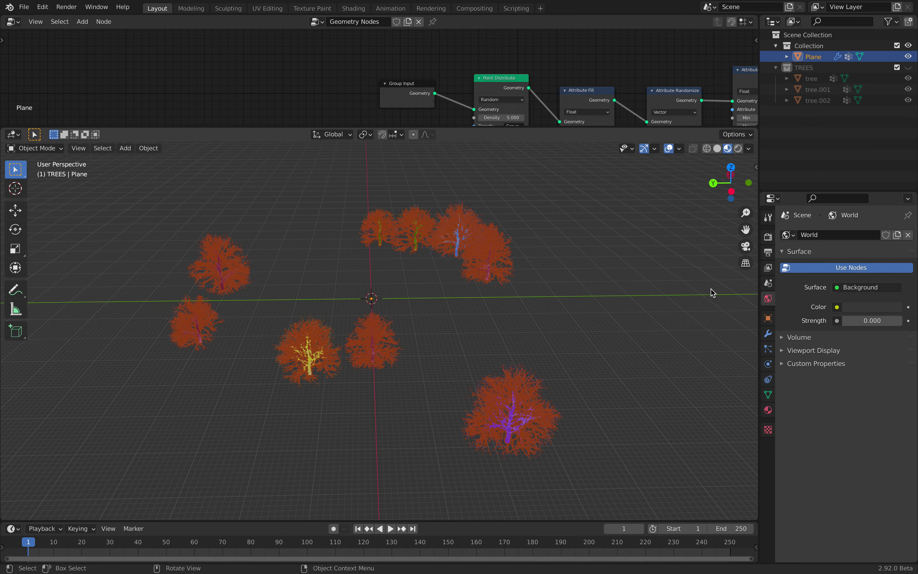
{"action": "left_click", "coordinate": [564, 328]}
{"action": "middle_click_drag", "start_coordinate": [564, 328], "coordinate": [564, 328]}
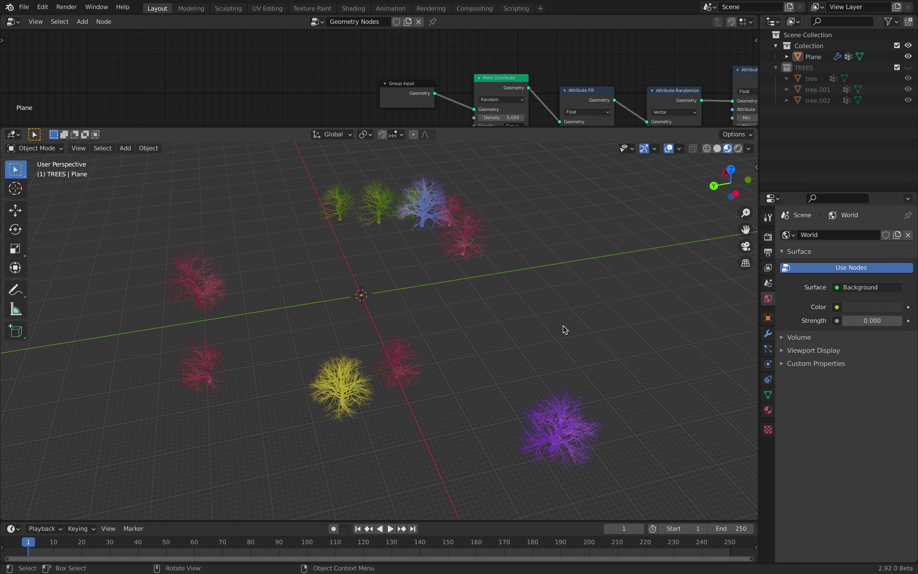
{"action": "middle_click_drag", "start_coordinate": [498, 314], "coordinate": [477, 312]}
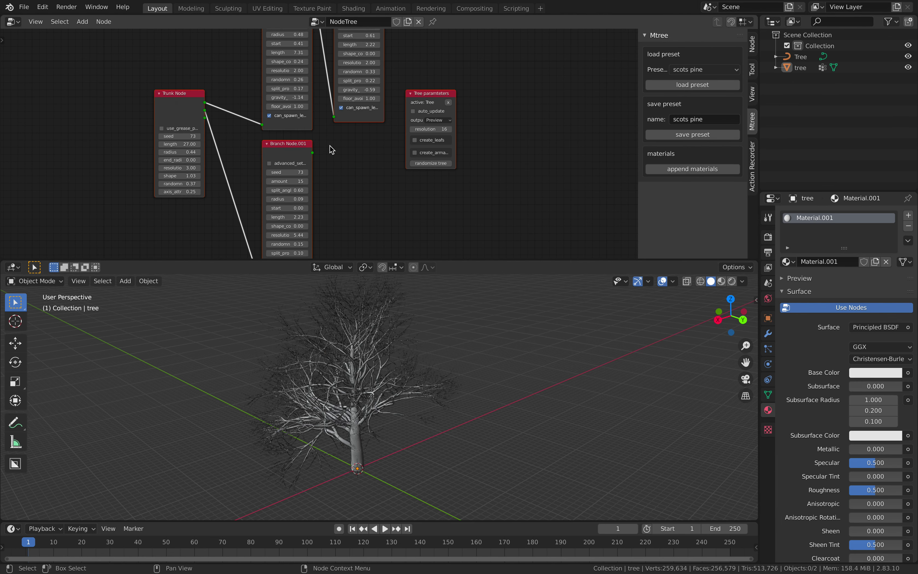
Step: Show the splash screen in the Mtree session to check the installed Blender version, and close it
{"action": "left_click", "coordinate": [10, 7]}
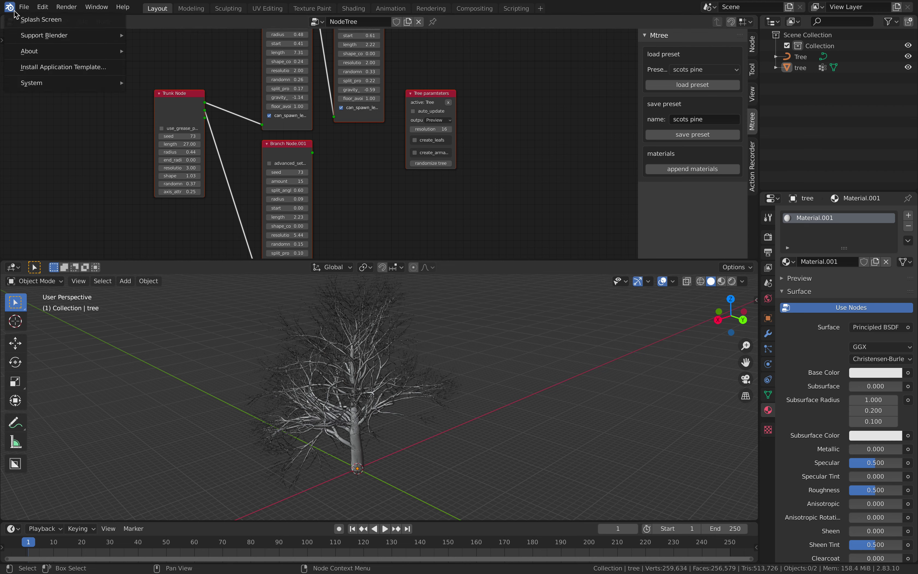
{"action": "left_click", "coordinate": [39, 19]}
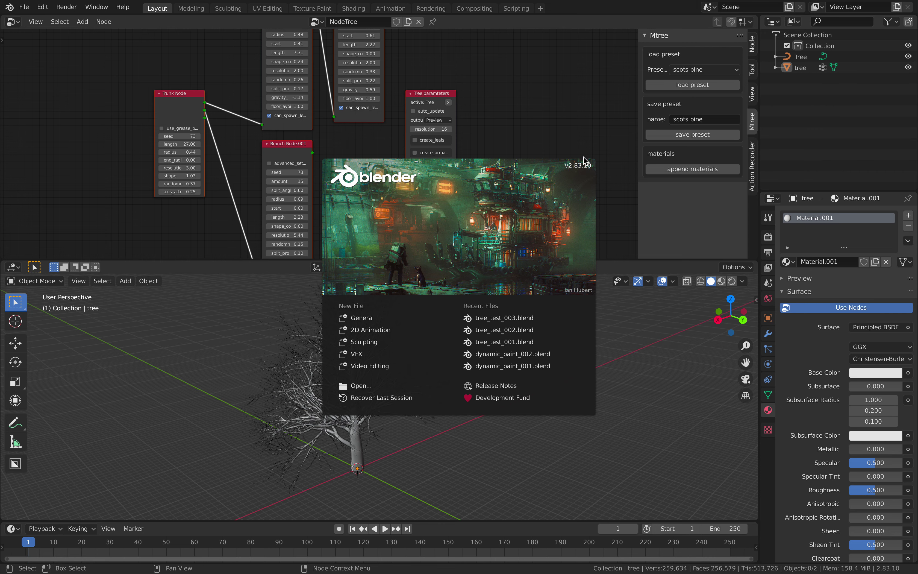
{"action": "left_click", "coordinate": [489, 103]}
Step: Examine the Mtree node tree, from the Trunk Node through the Branch Nodes to the Tree parameters node
{"action": "scroll", "coordinate": [492, 164], "scroll_direction": "up", "scroll_amount": 3}
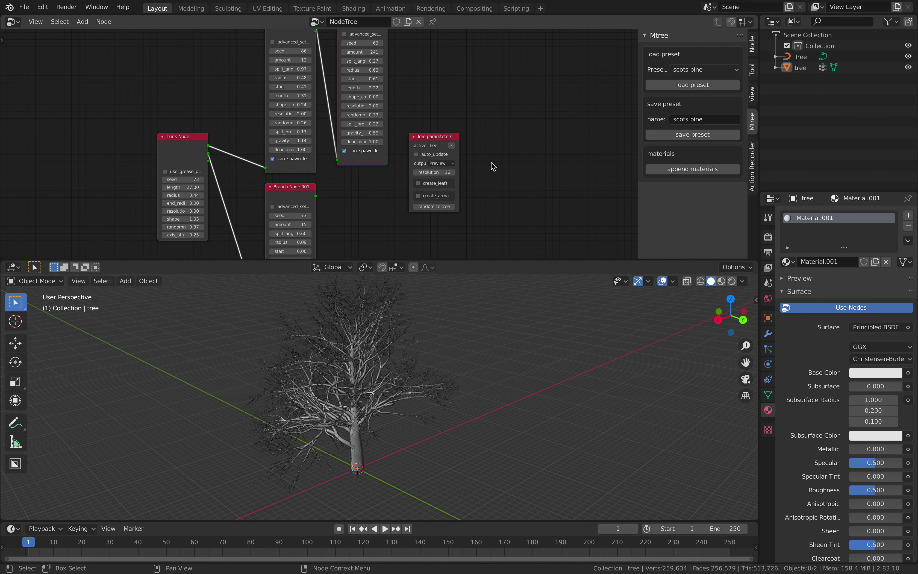
{"action": "scroll", "coordinate": [300, 186], "scroll_direction": "up", "scroll_amount": 4}
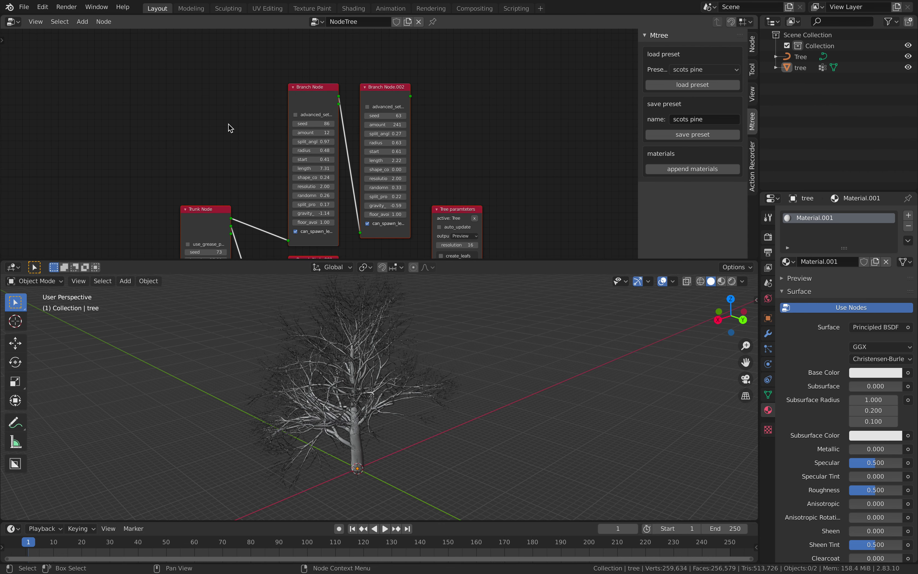
{"action": "scroll", "coordinate": [291, 85], "scroll_direction": "down", "scroll_amount": 2}
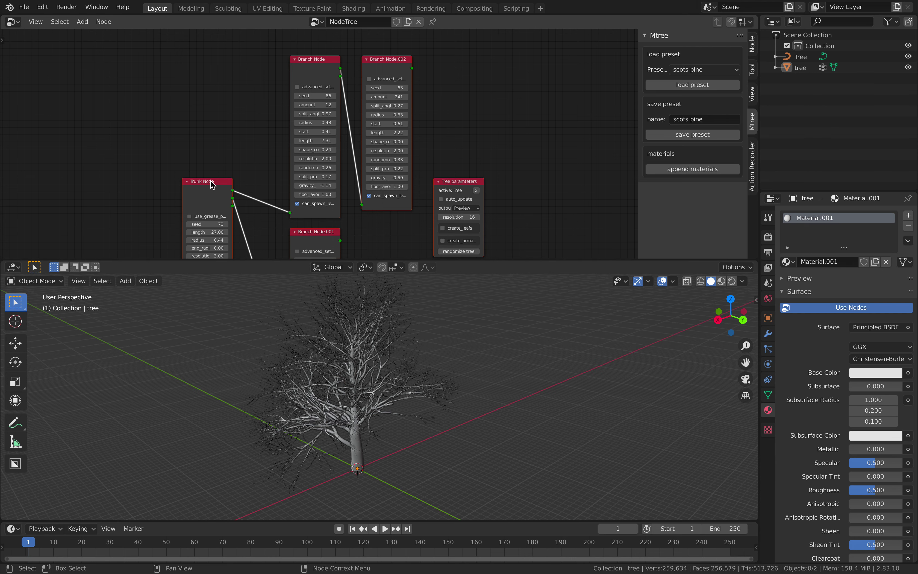
{"action": "middle_click_drag", "start_coordinate": [189, 173], "coordinate": [167, 163]}
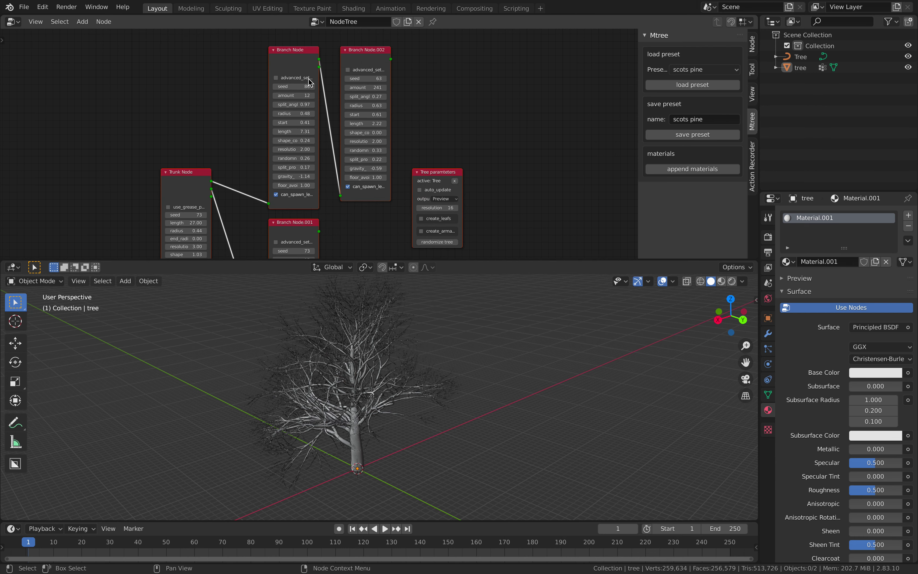
{"action": "left_click", "coordinate": [195, 170]}
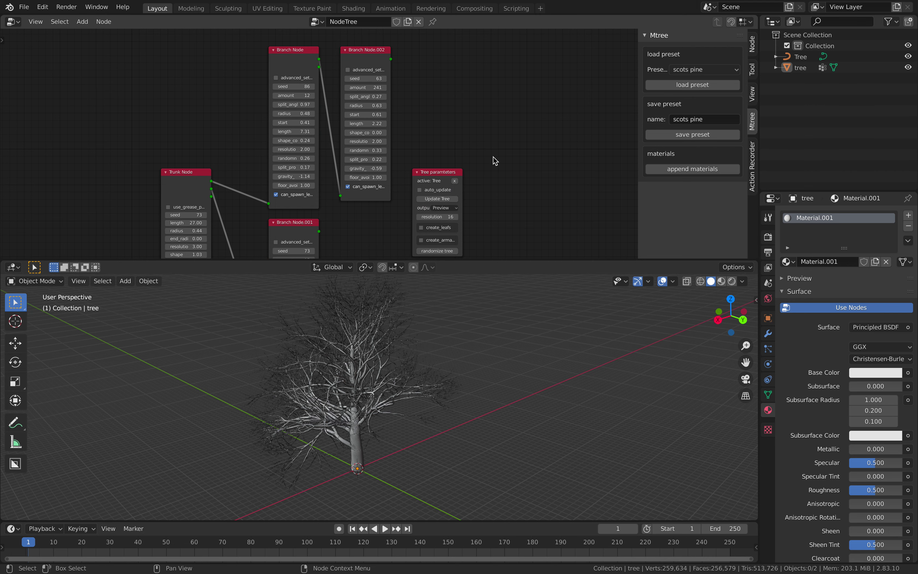
{"action": "scroll", "coordinate": [481, 196], "scroll_direction": "down", "scroll_amount": 2}
{"action": "scroll", "coordinate": [479, 195], "scroll_direction": "up", "scroll_amount": 1}
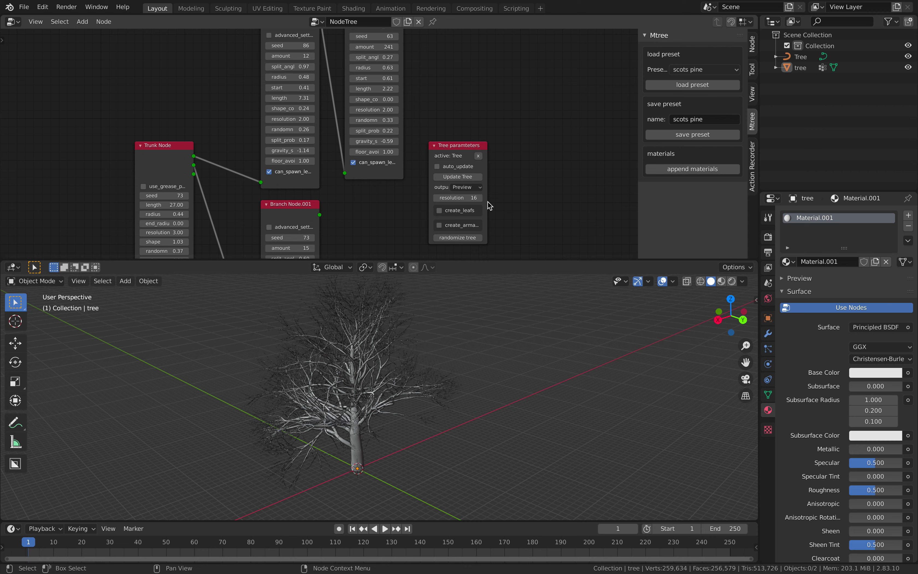
{"action": "left_click_drag", "start_coordinate": [487, 202], "coordinate": [510, 201]}
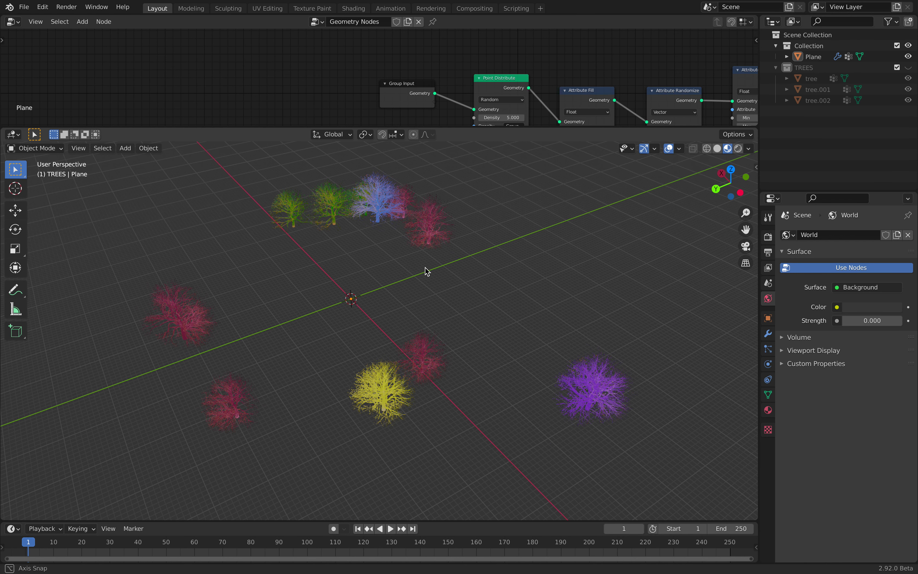
Step: Switch back to the Blender 2.92 scene and view the scattered trees from another angle
{"action": "middle_click_drag", "start_coordinate": [375, 298], "coordinate": [413, 280]}
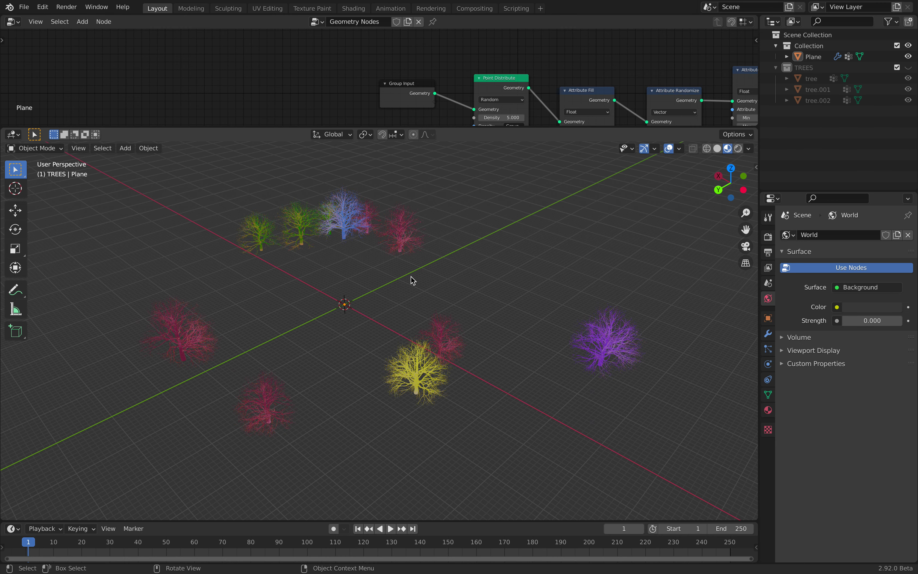